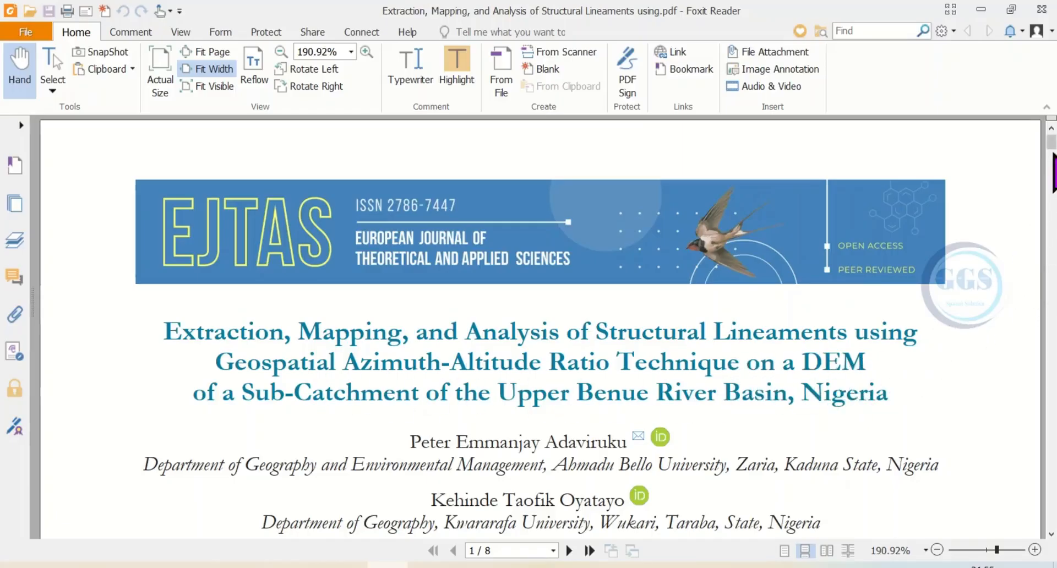
# Step: Examine the lineament paper's abstract and select the line listing the azimuth-altitude ratios 315:45, 200:50, 150:65 and 100:60
pyautogui.scroll(-3, 1052, 160)
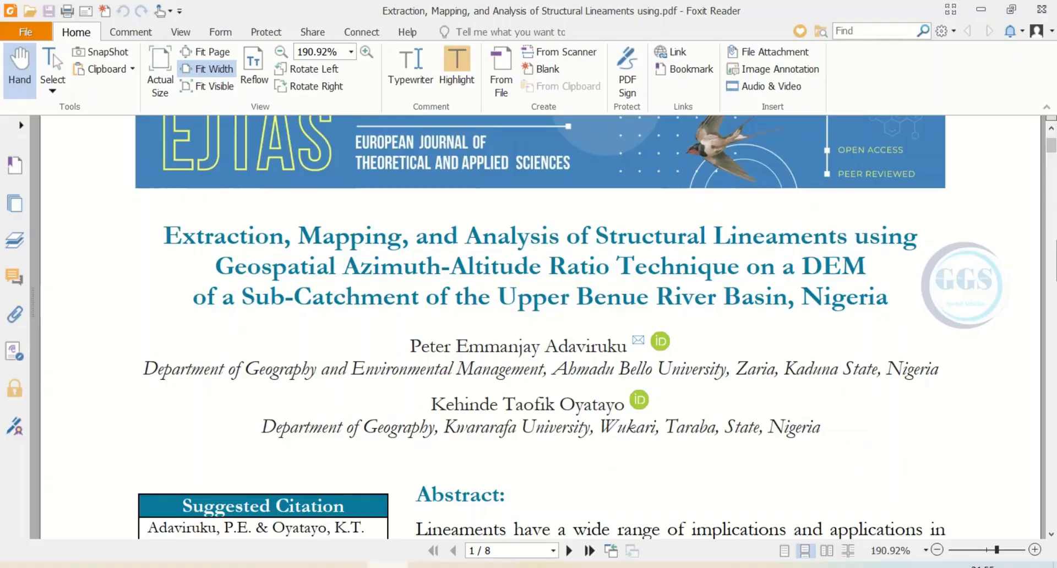
pyautogui.scroll(-7, 773, 413)
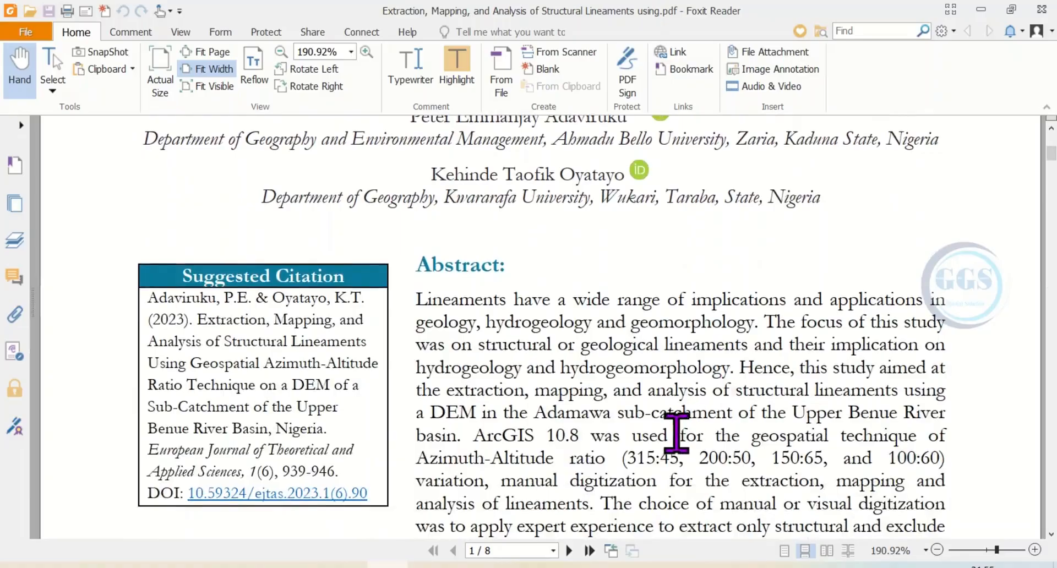
pyautogui.moveTo(675, 432); pyautogui.dragTo(676, 374)
pyautogui.click(794, 472)
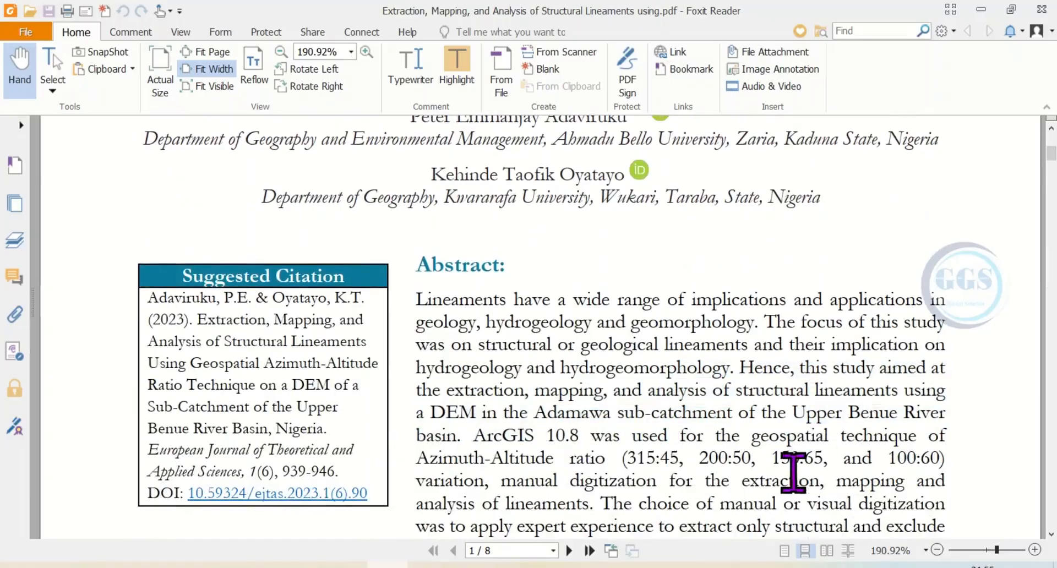
pyautogui.moveTo(942, 459); pyautogui.dragTo(410, 460)
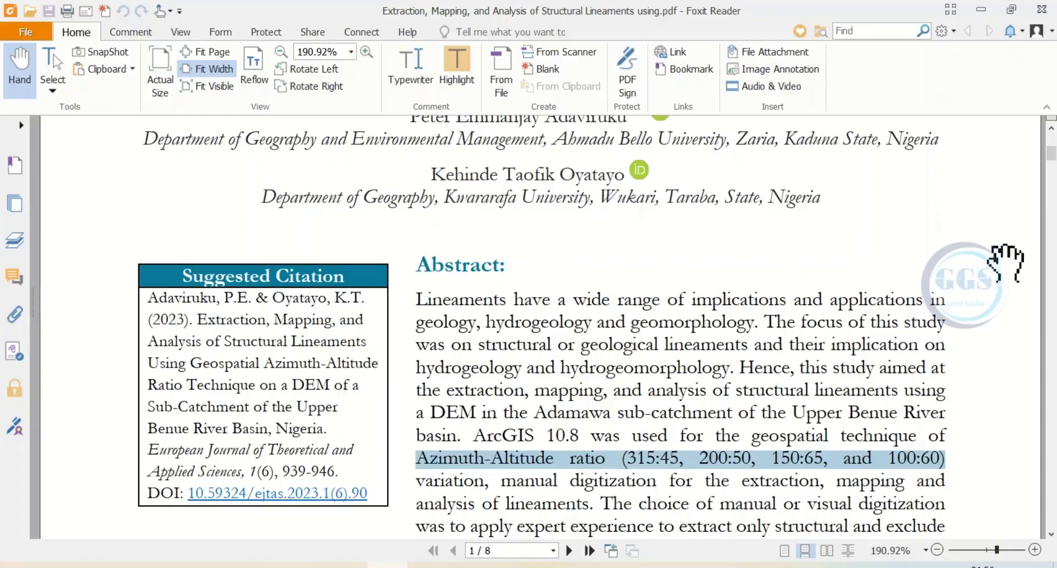
pyautogui.scroll(3, 542, 326)
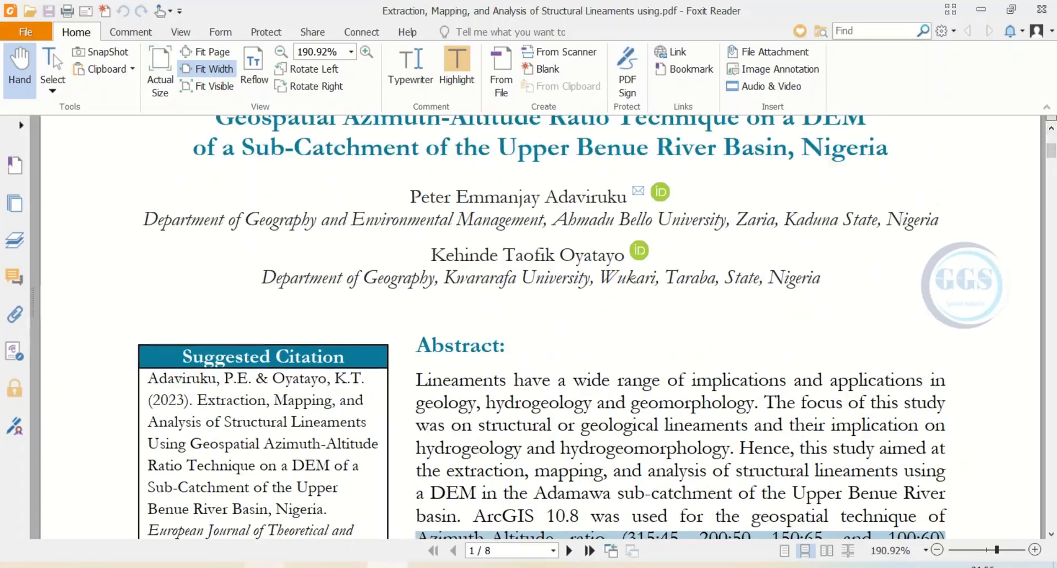
pyautogui.click(265, 567)
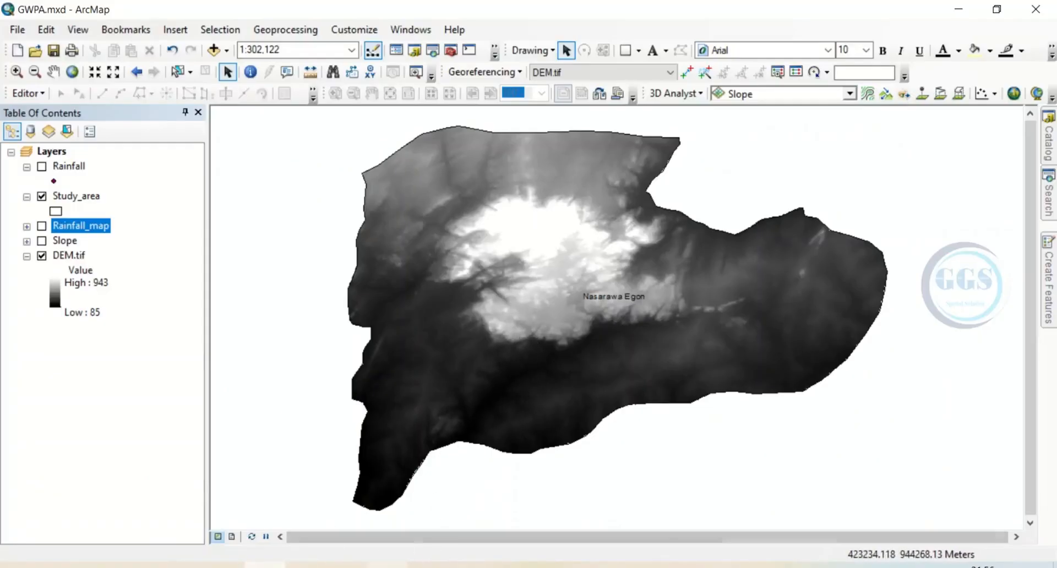
pyautogui.click(389, 566)
pyautogui.moveTo(694, 479); pyautogui.dragTo(695, 374)
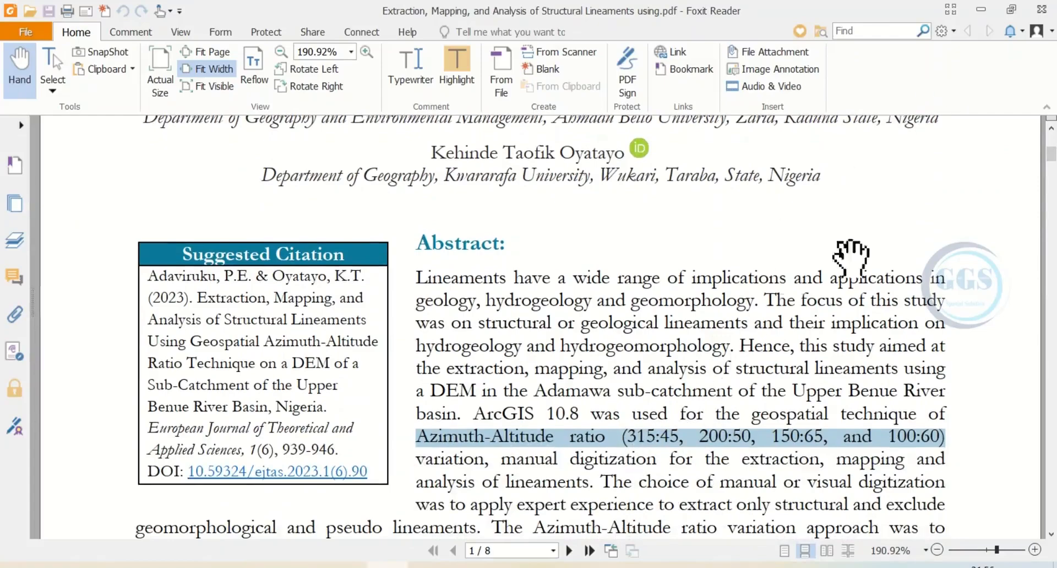
# Step: Switch to ArcMap and start the Surface toolset's Hillshade tool with DEM.tif as the input raster
pyautogui.click(981, 9)
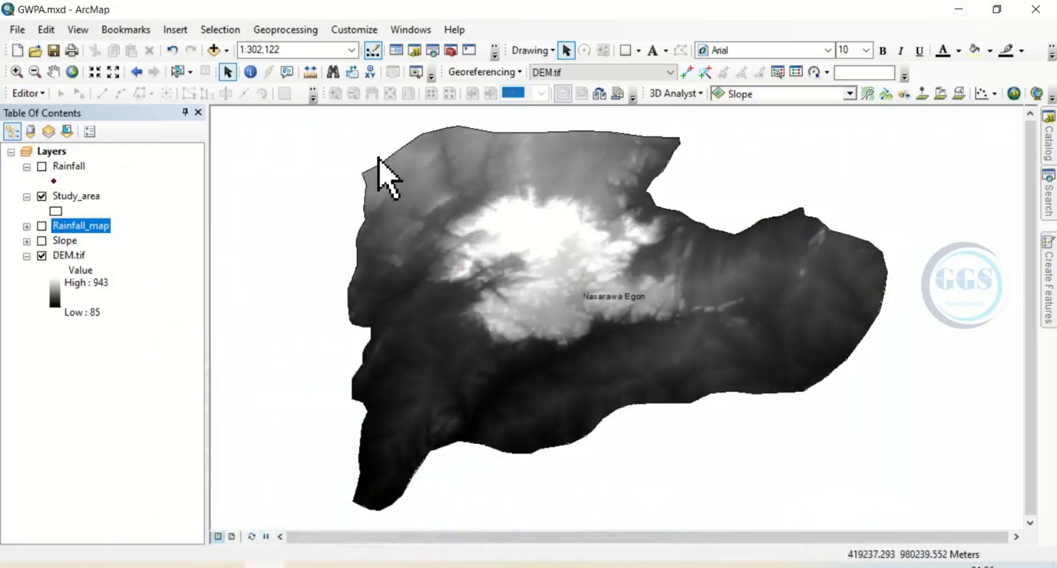
pyautogui.click(451, 51)
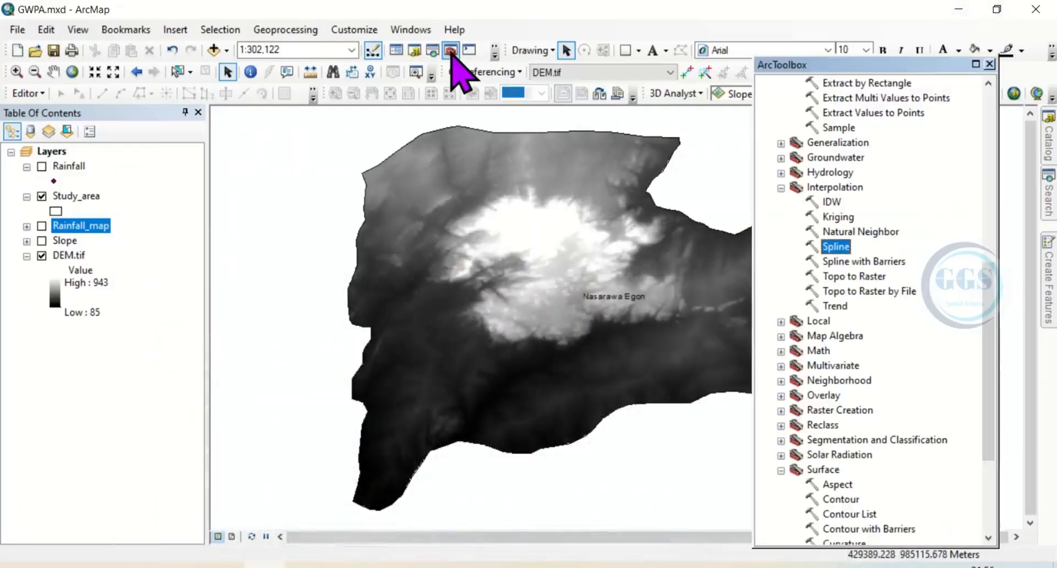
pyautogui.click(781, 189)
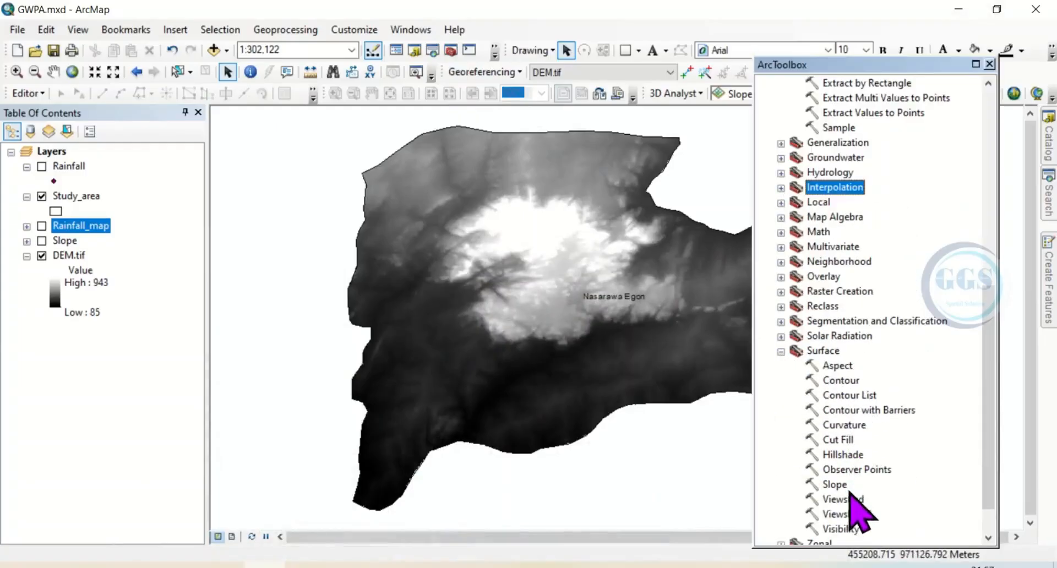
pyautogui.doubleClick(847, 455)
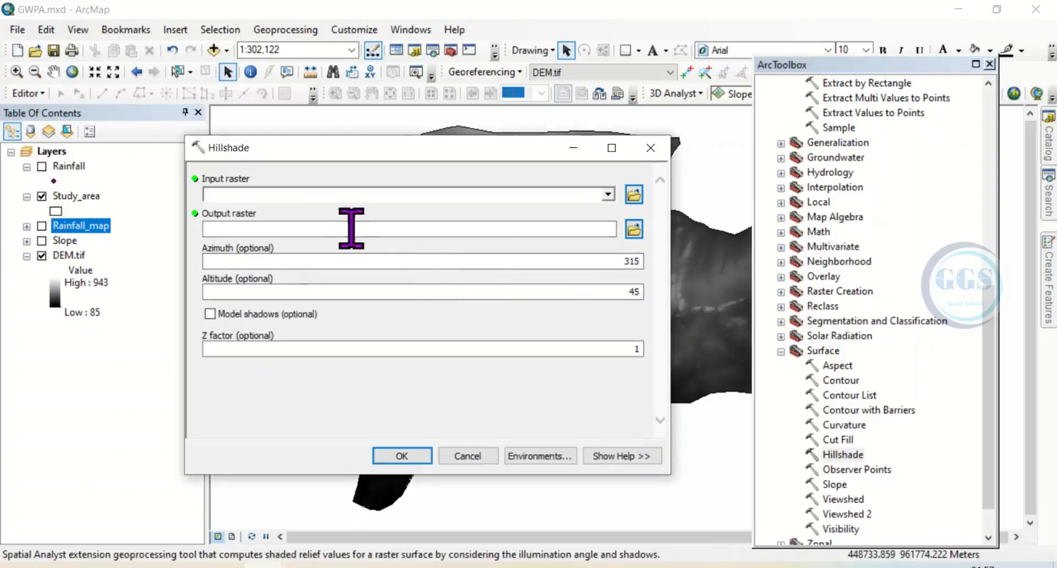
pyautogui.click(607, 194)
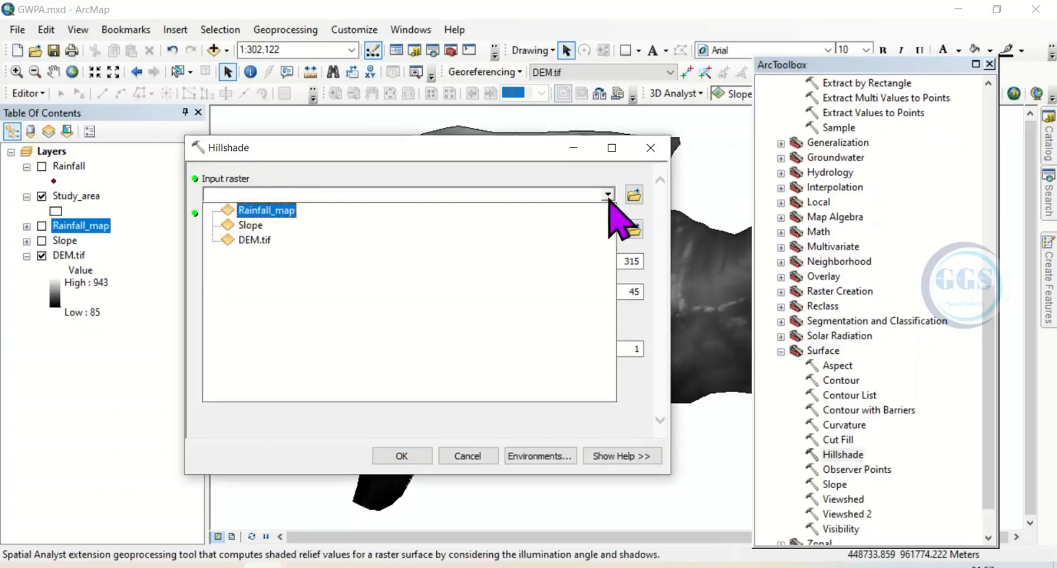
pyautogui.click(261, 241)
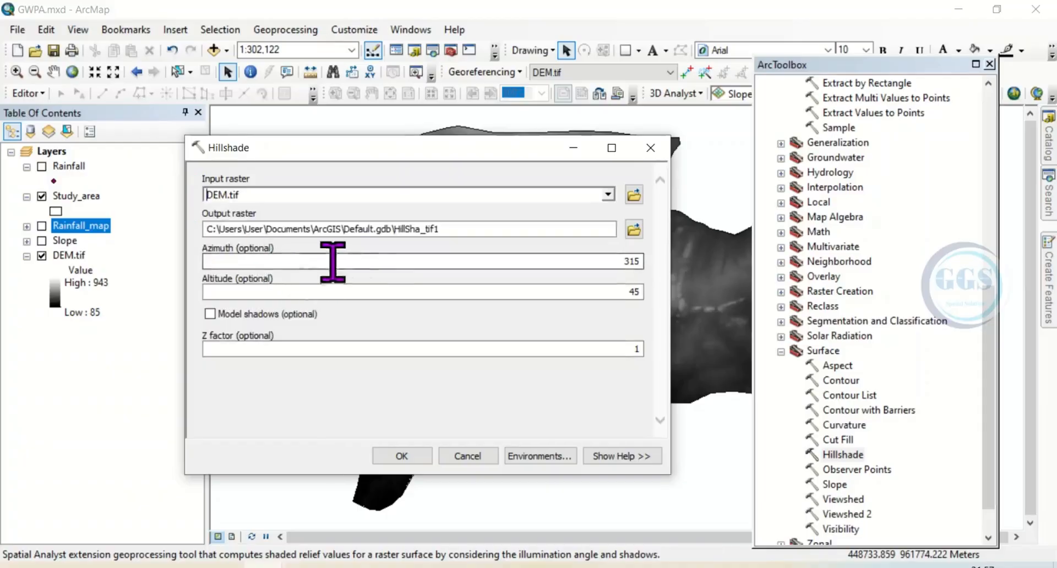
# Step: Name the output raster 315_45 in the Groundwater potential map folder and run the hillshade with azimuth 315 and altitude 45
pyautogui.click(633, 228)
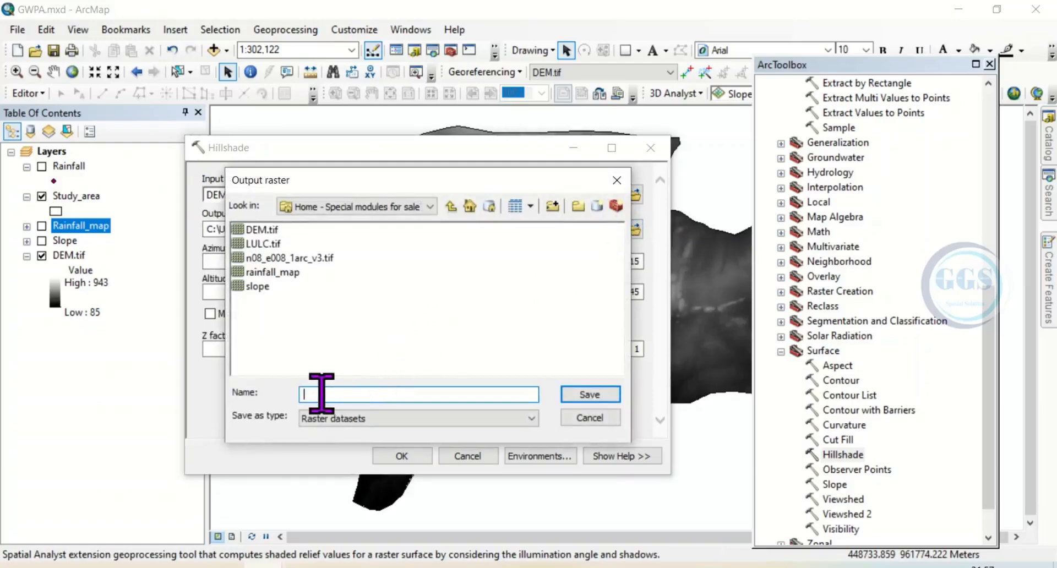
pyautogui.moveTo(523, 181); pyautogui.dragTo(372, 143)
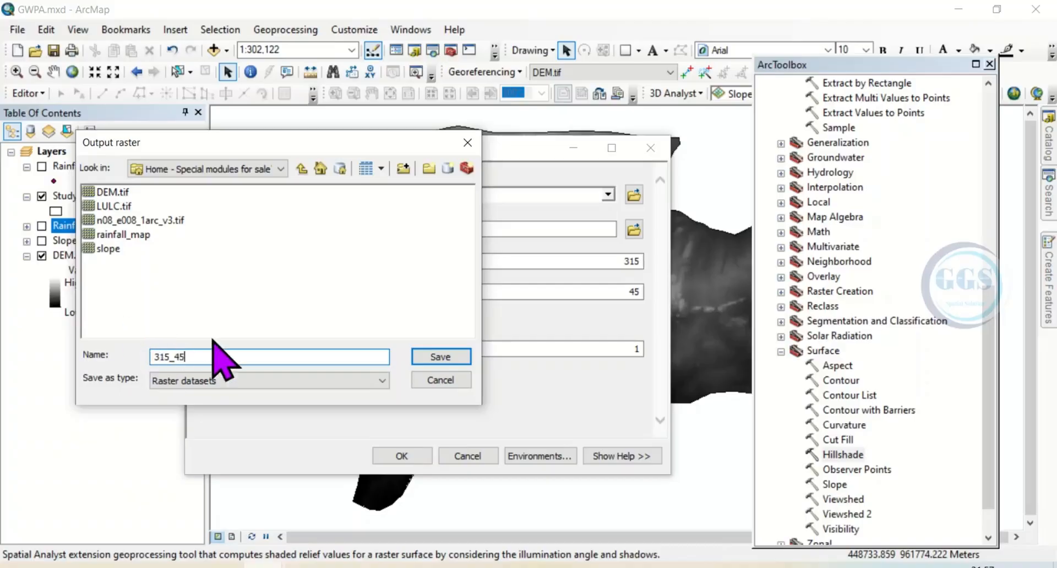
pyautogui.click(440, 357)
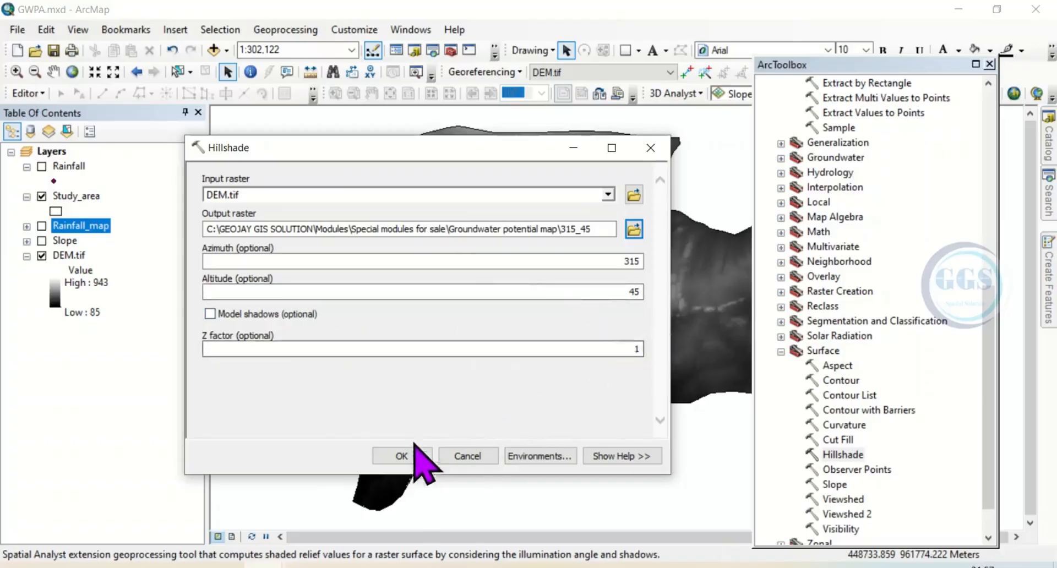
pyautogui.click(404, 457)
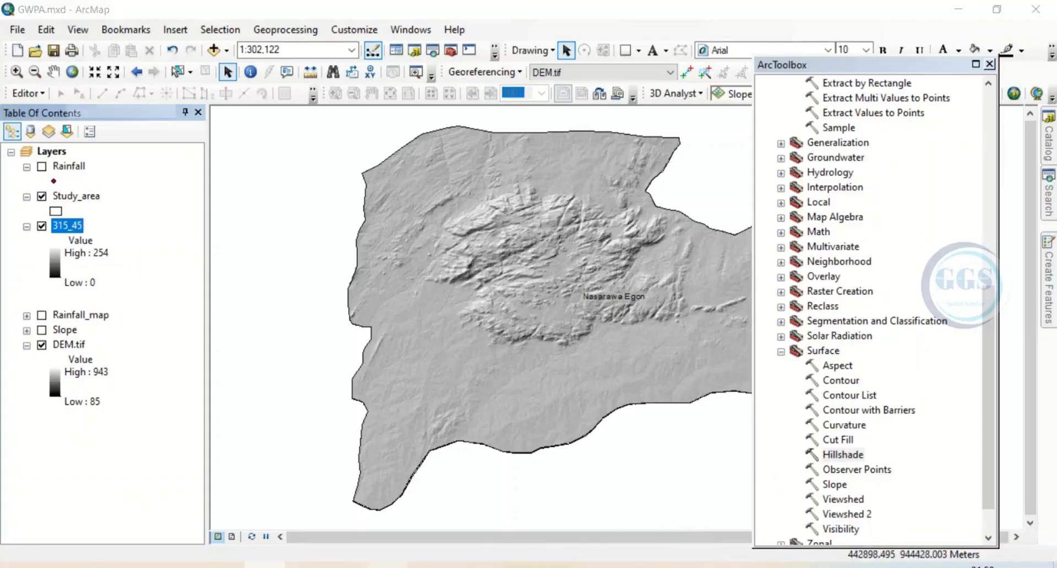
# Step: Check the second azimuth-altitude ratio in the paper, and start a second Hillshade in ArcMap with DEM.tif as input
pyautogui.click(389, 566)
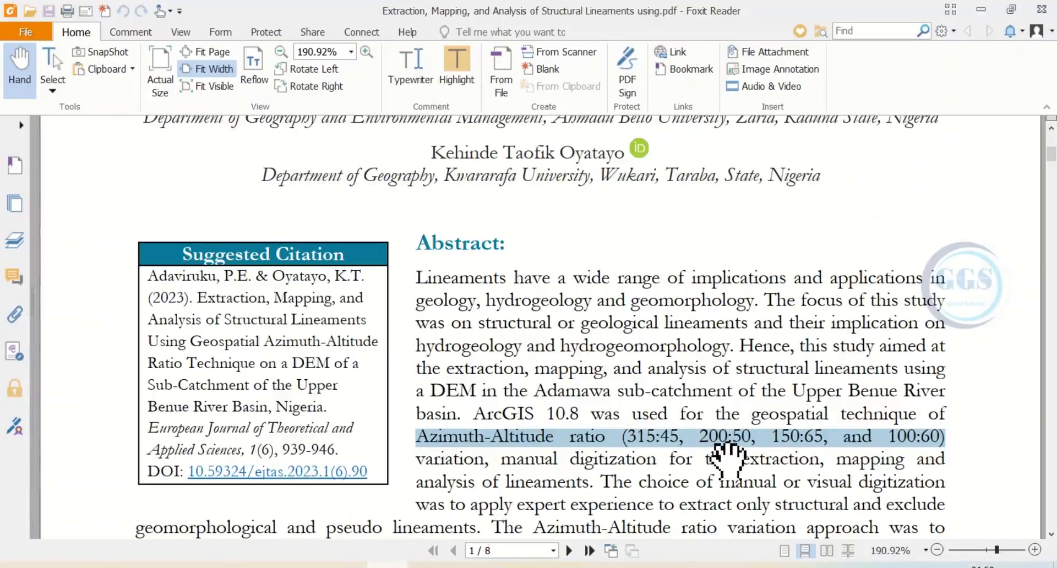
pyautogui.click(981, 10)
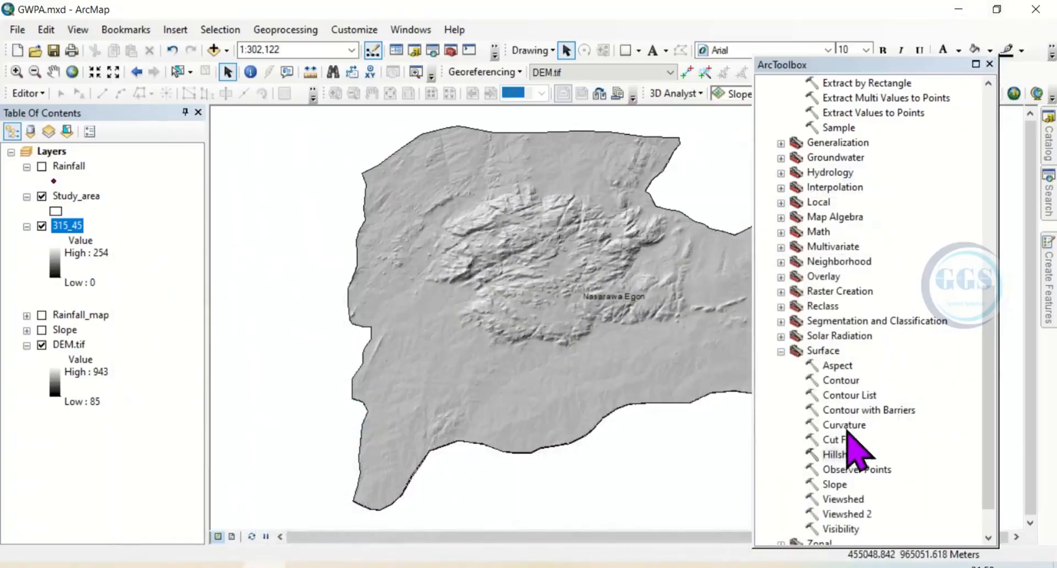
pyautogui.click(842, 455)
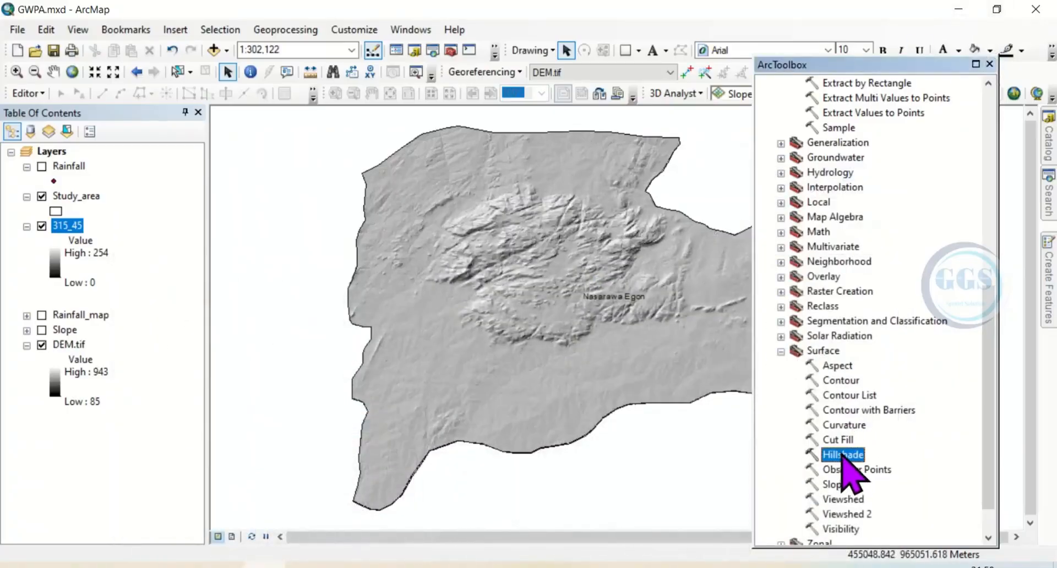
pyautogui.doubleClick(843, 455)
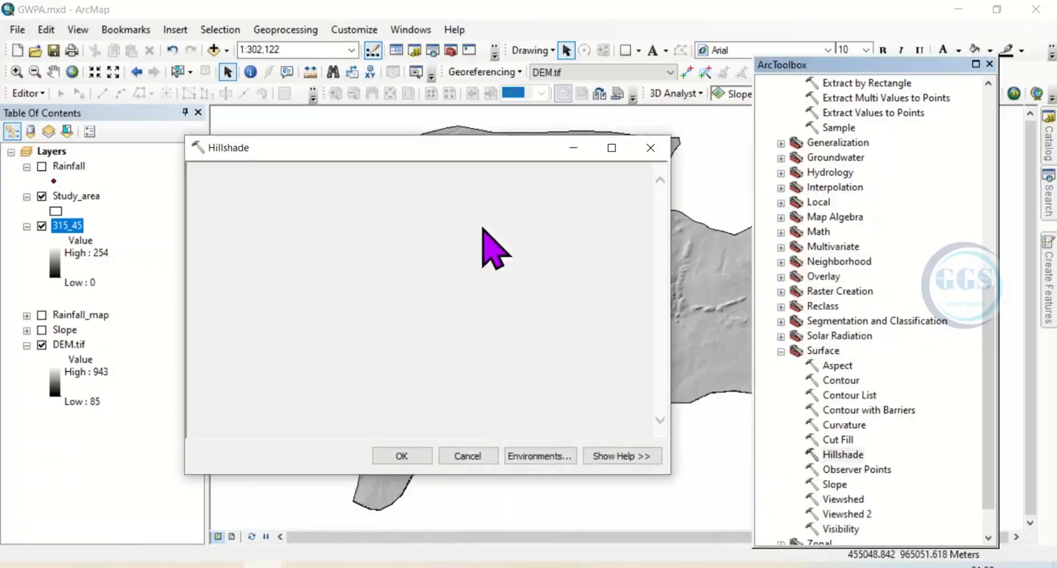
pyautogui.click(608, 193)
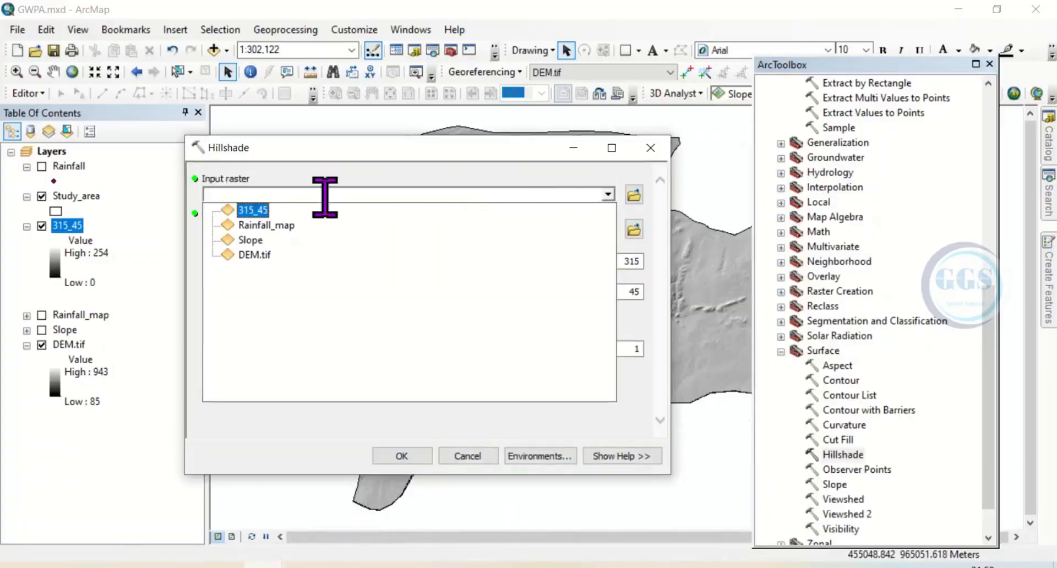
pyautogui.click(269, 257)
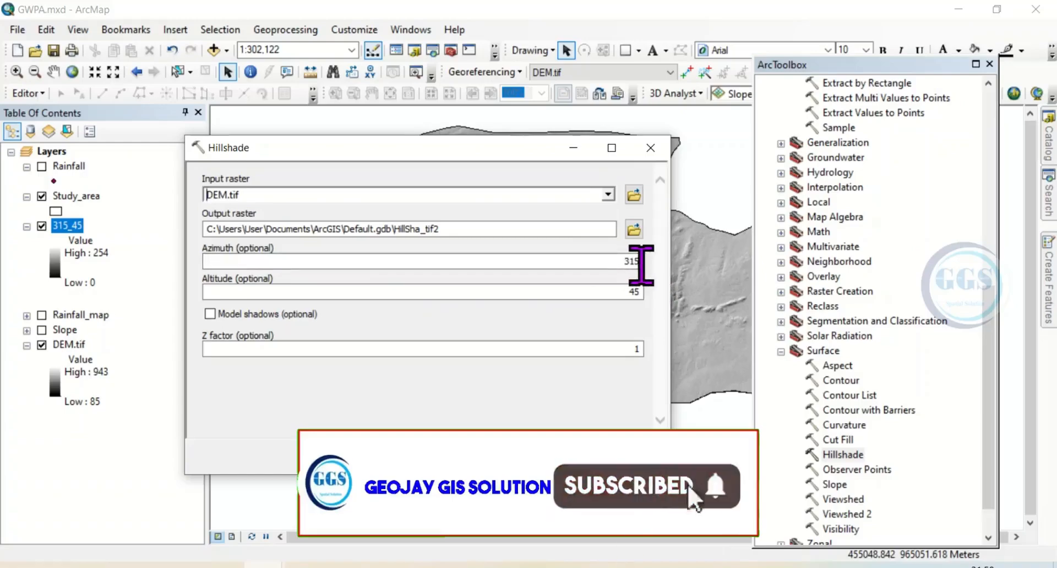
# Step: Set the hillshade's azimuth to 200 and its altitude to 50, checking the ratio against the paper
pyautogui.doubleClick(634, 263)
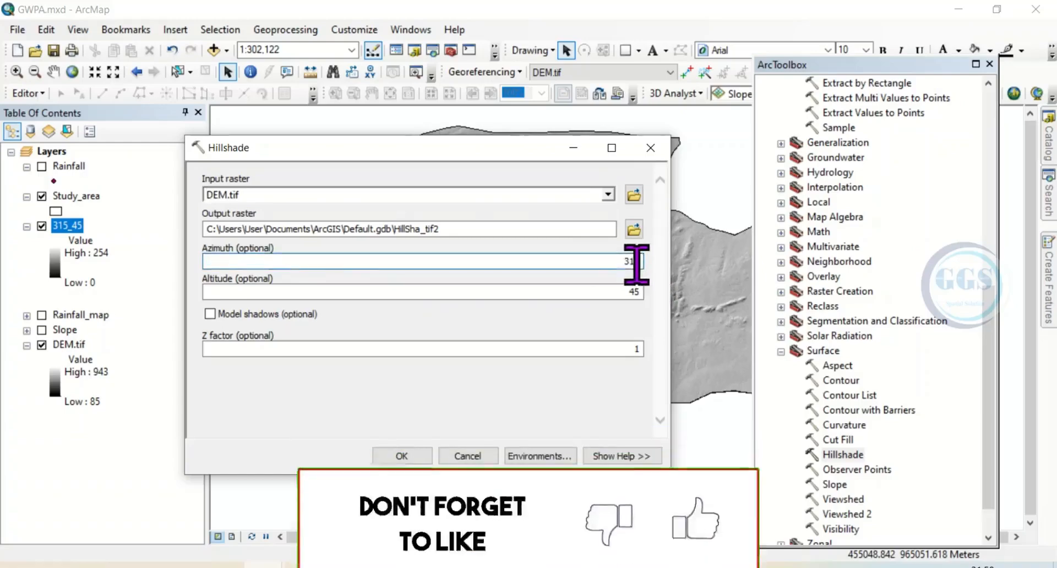
pyautogui.write('200')
pyautogui.click(387, 567)
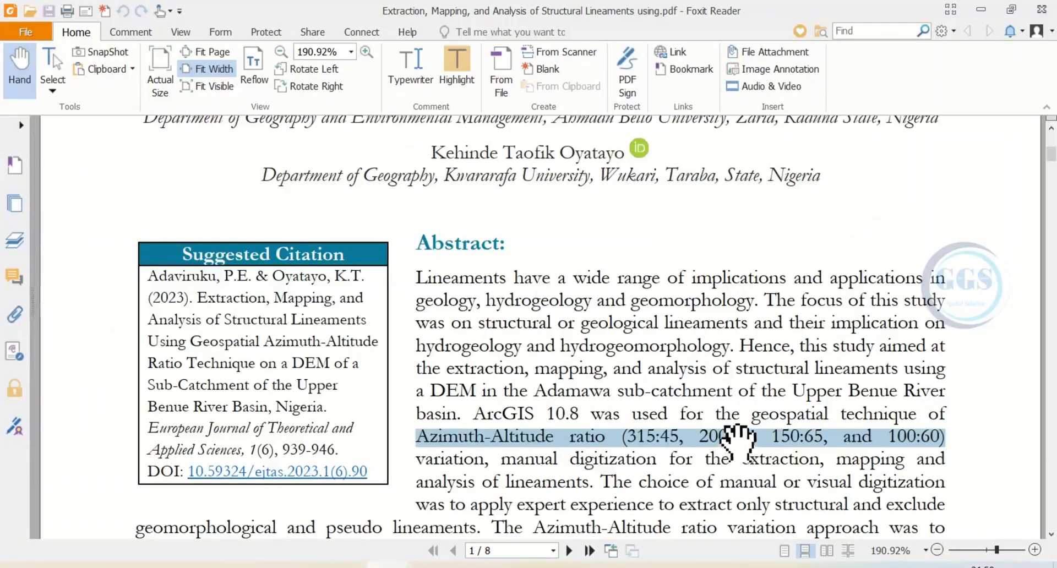
pyautogui.click(980, 10)
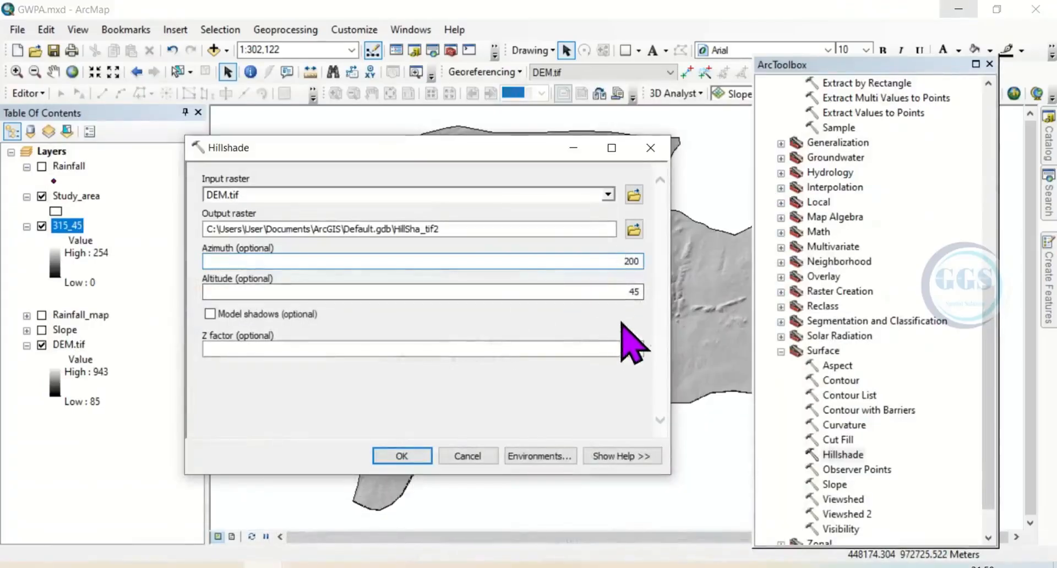
pyautogui.doubleClick(632, 292)
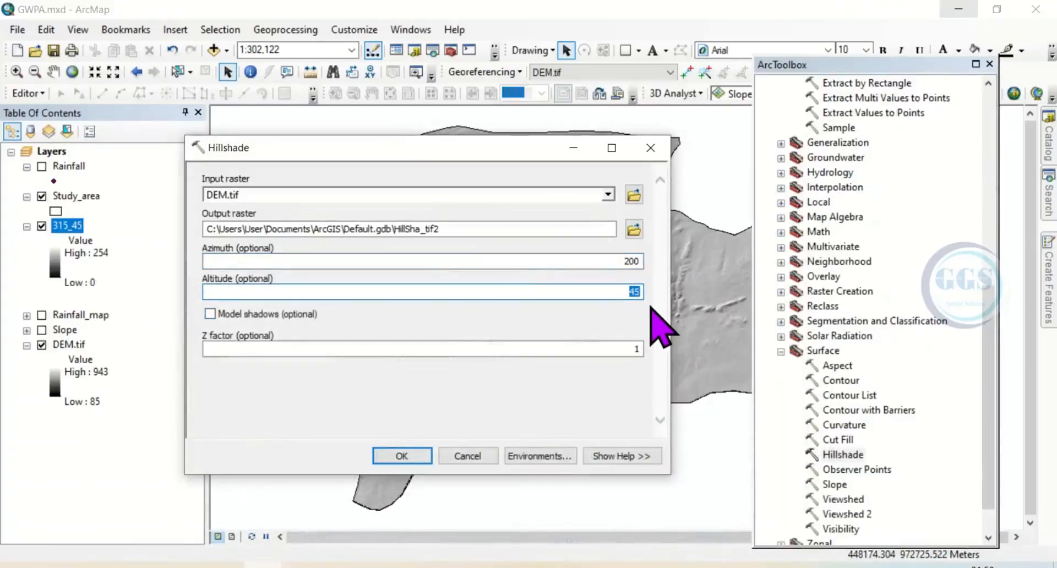
pyautogui.write('50')
# Step: Name the output raster 200_50 in the Groundwater potential map folder and run the hillshade
pyautogui.click(633, 229)
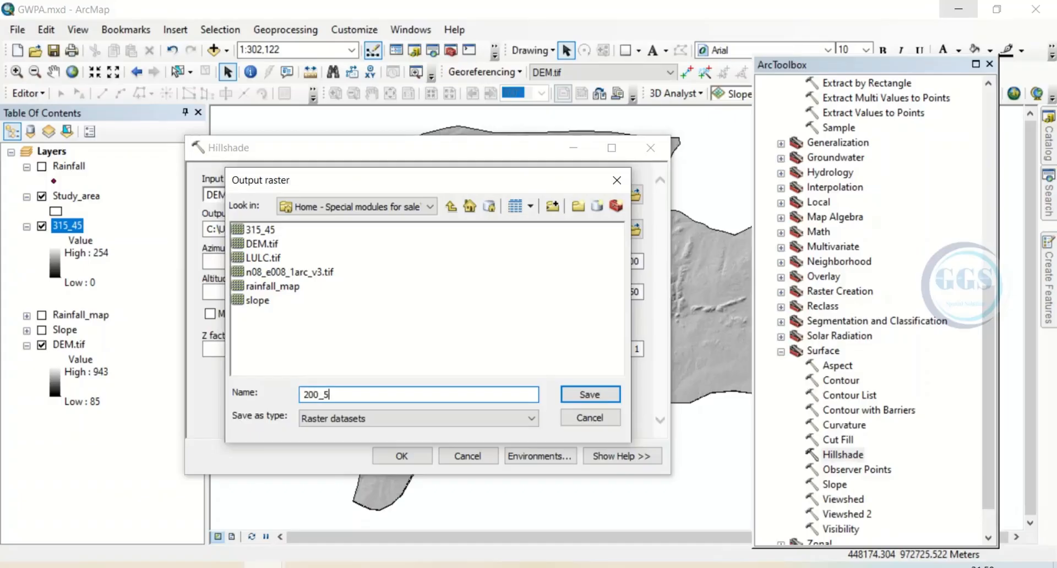
pyautogui.click(605, 398)
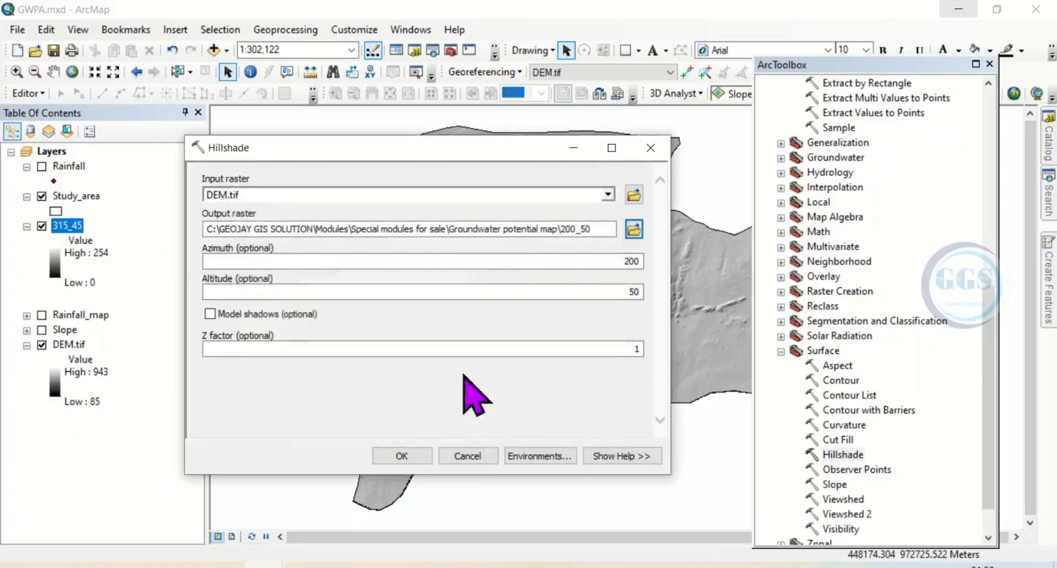
pyautogui.click(266, 350)
pyautogui.click(402, 456)
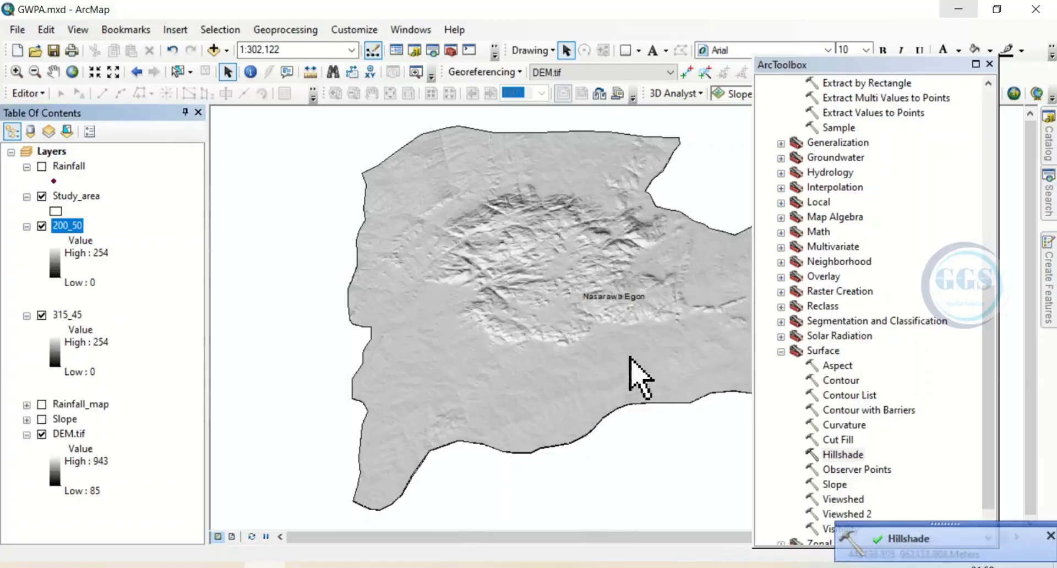
# Step: Check the third azimuth-altitude ratio in the paper, and start a third Hillshade in ArcMap with DEM.tif as input
pyautogui.click(388, 566)
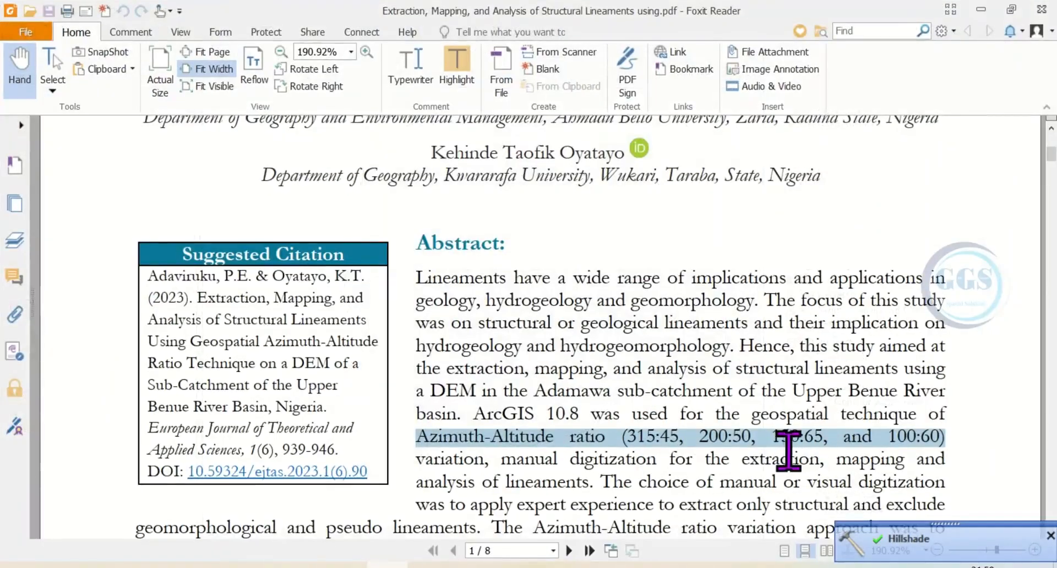
pyautogui.click(980, 9)
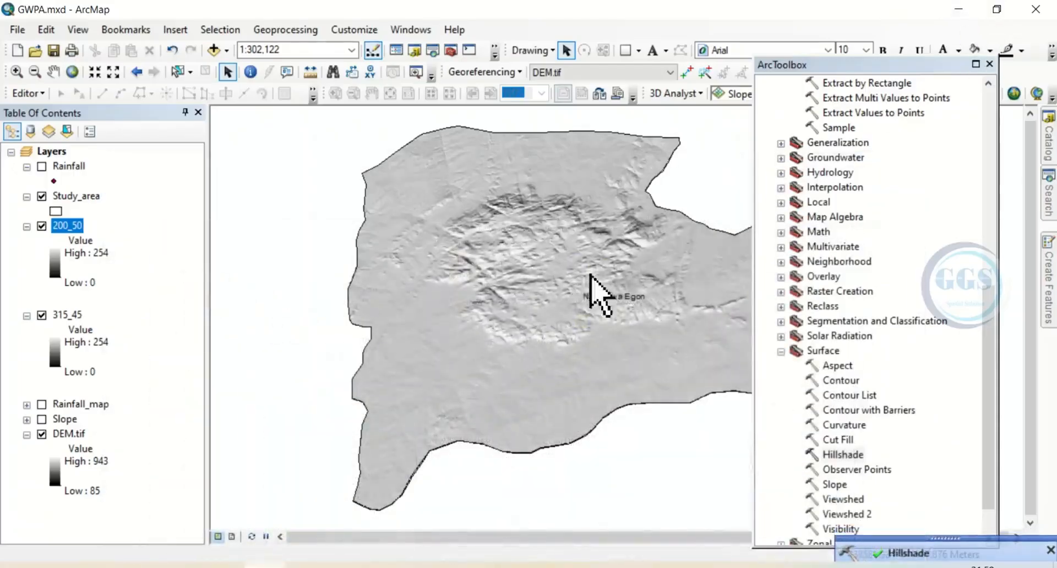
pyautogui.doubleClick(840, 460)
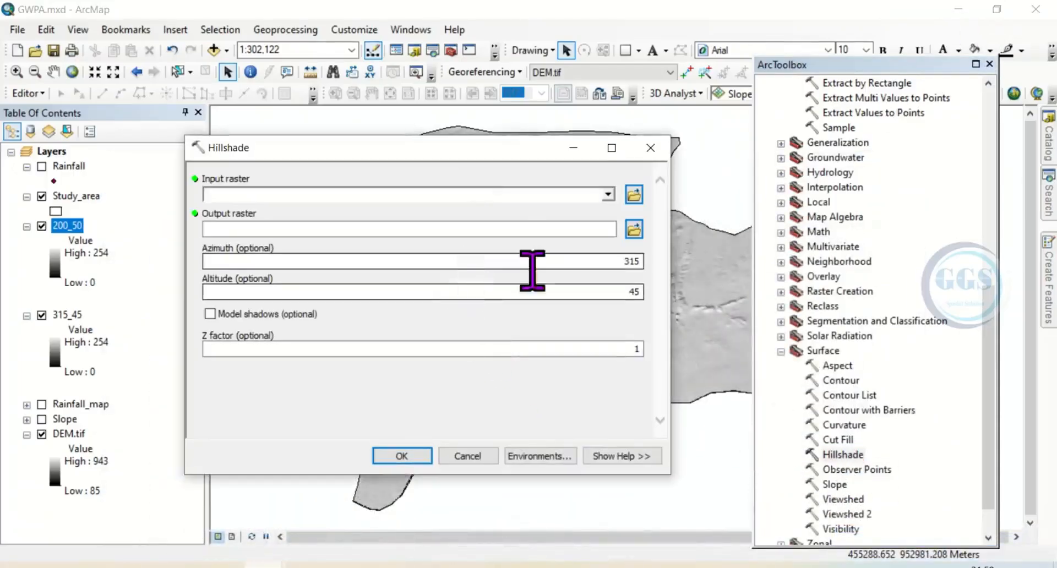
pyautogui.click(608, 194)
pyautogui.click(259, 270)
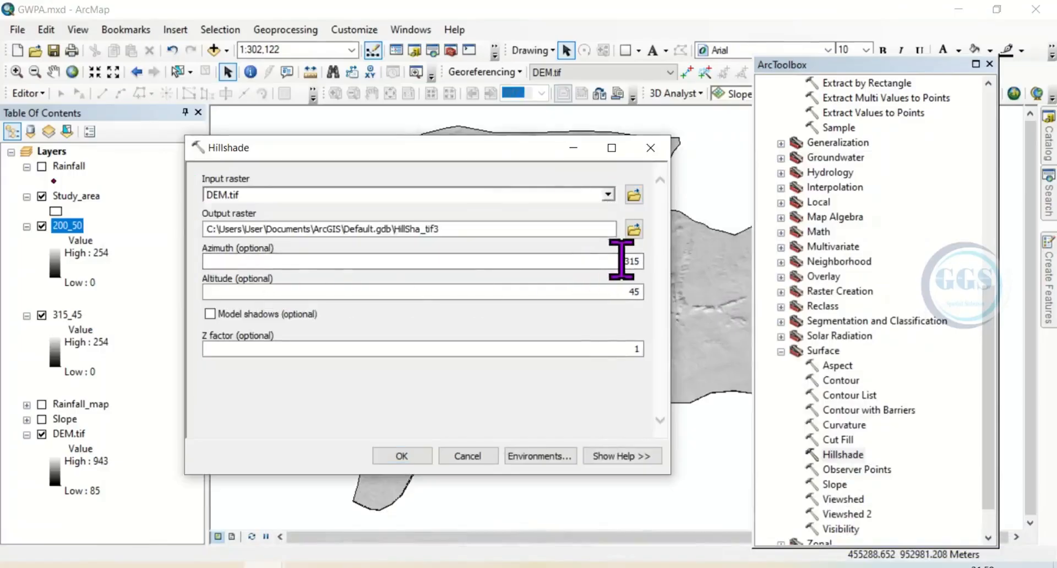
# Step: Set the hillshade's azimuth to 150 and its altitude to 65
pyautogui.moveTo(624, 260); pyautogui.dragTo(642, 263)
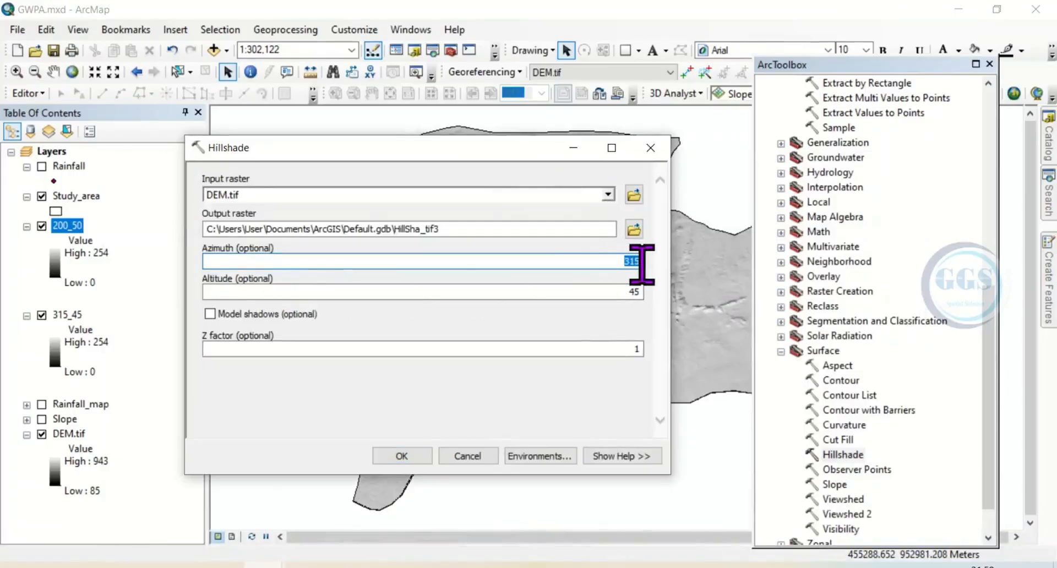
pyautogui.click(625, 289)
pyautogui.doubleClick(637, 292)
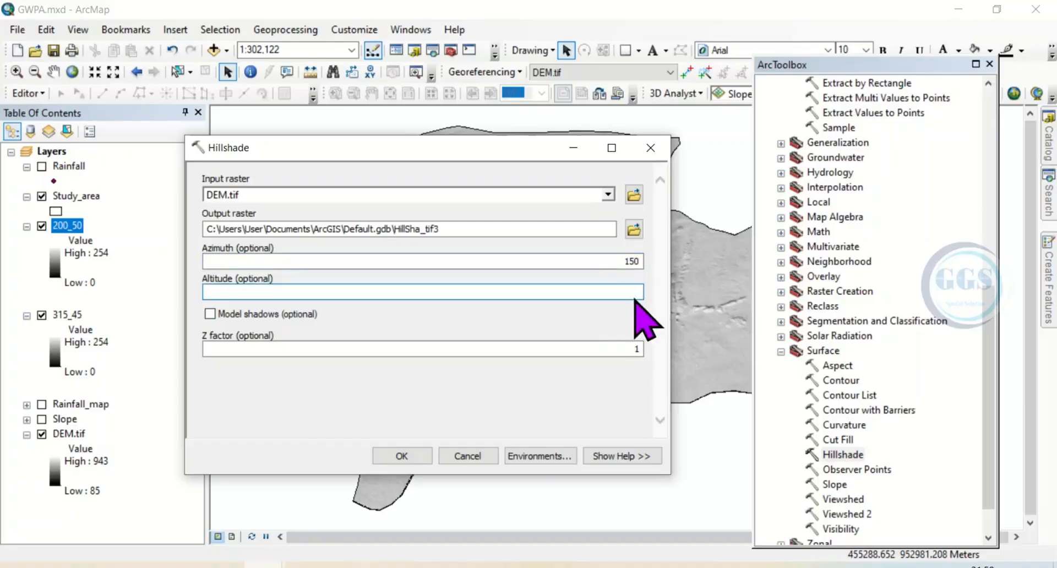
# Step: Name the output raster 150_65 in the Groundwater potential map folder, run the hillshade and close the toolbox
pyautogui.click(634, 229)
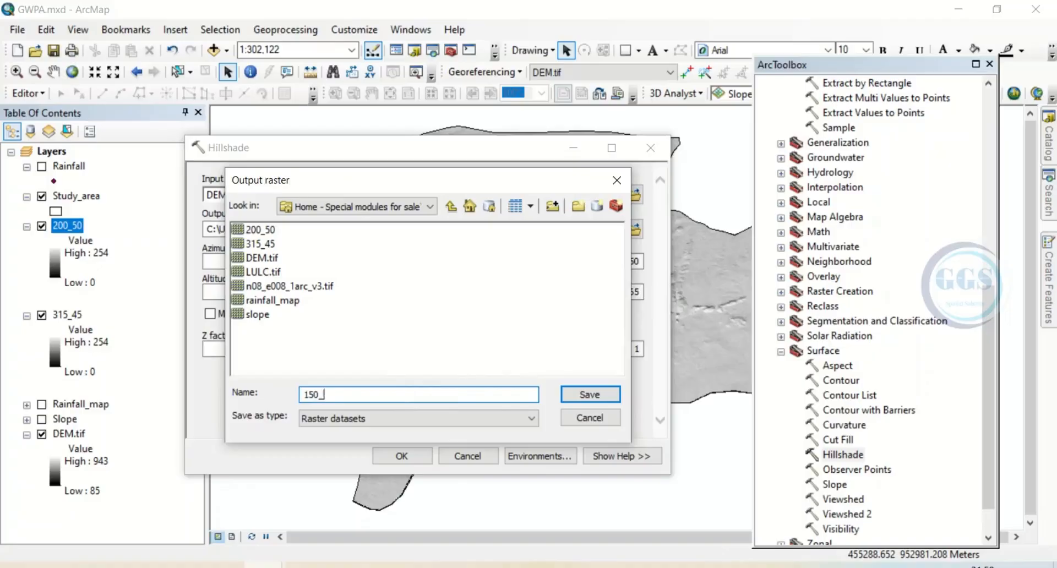
pyautogui.click(589, 394)
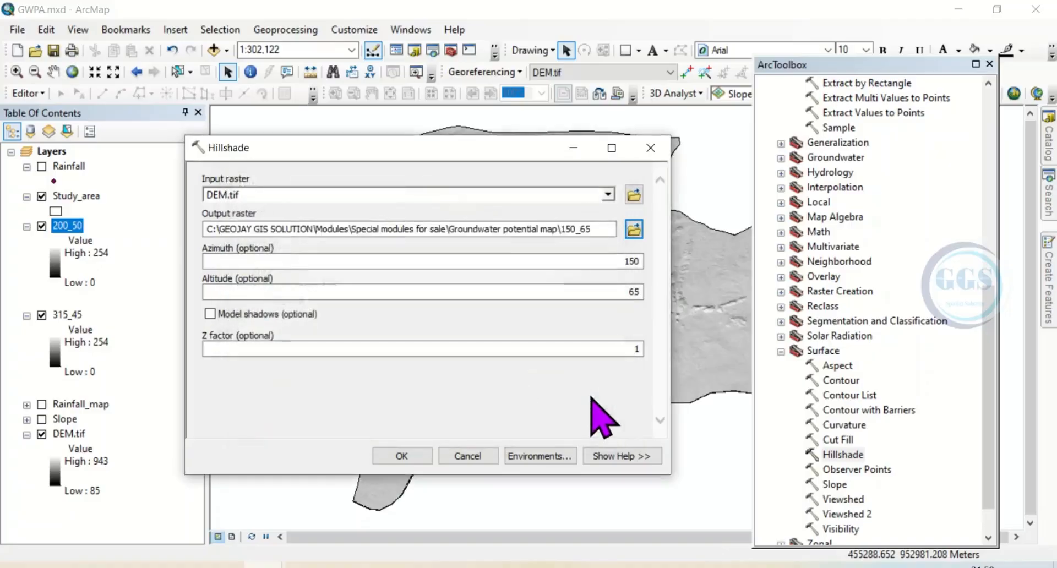
pyautogui.click(399, 456)
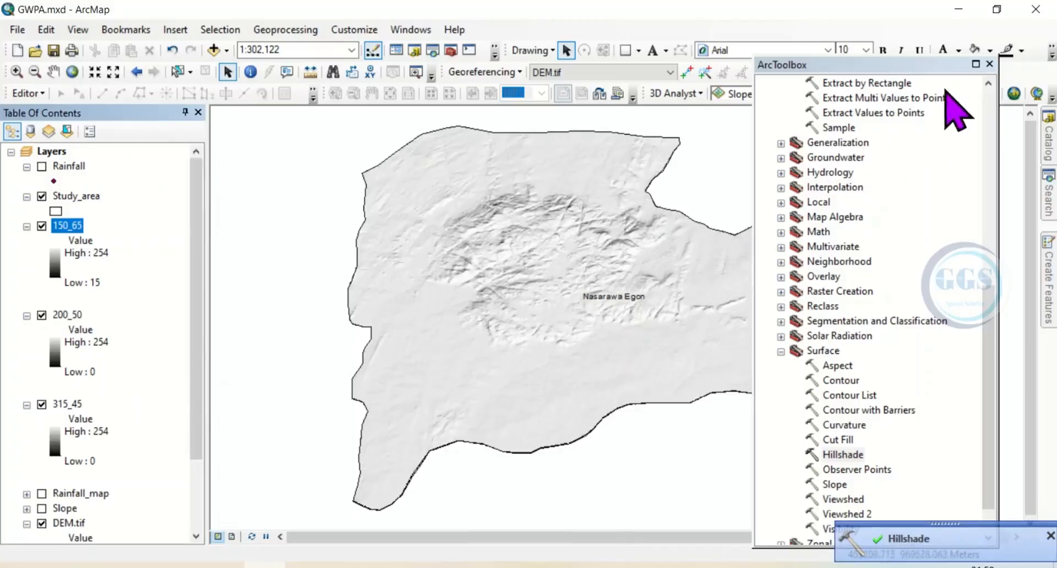
pyautogui.click(989, 64)
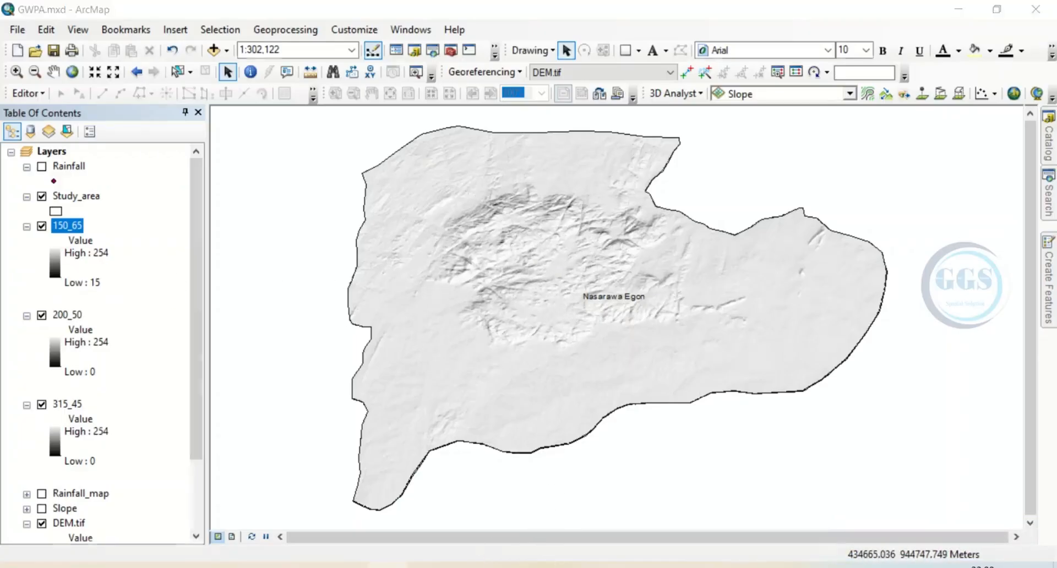
# Step: Recheck the ratios in the paper, and hide the 150_65 and 200_50 hillshade layers in ArcMap to leave 315_45 on display
pyautogui.click(387, 566)
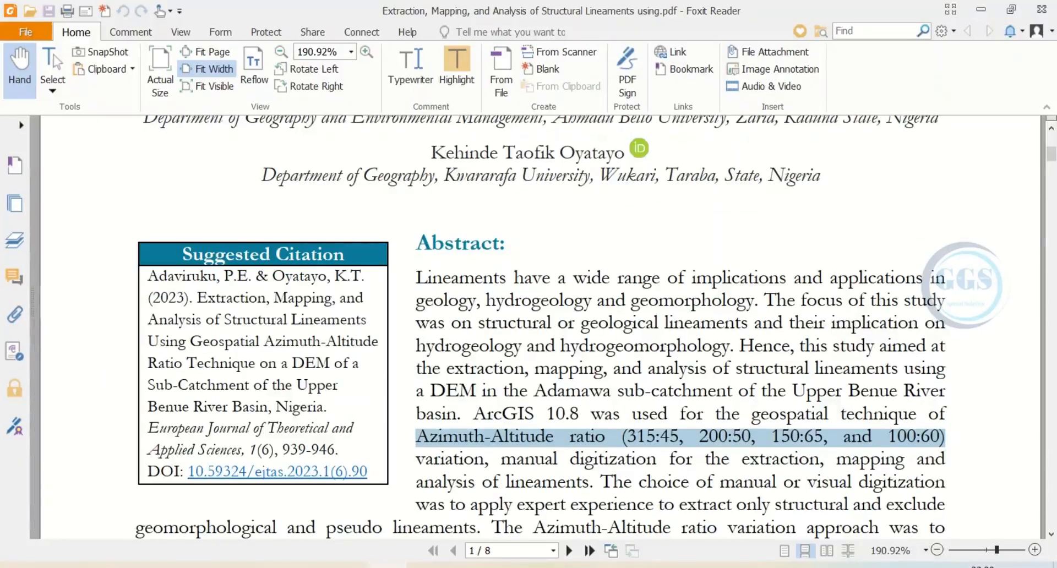
pyautogui.click(264, 566)
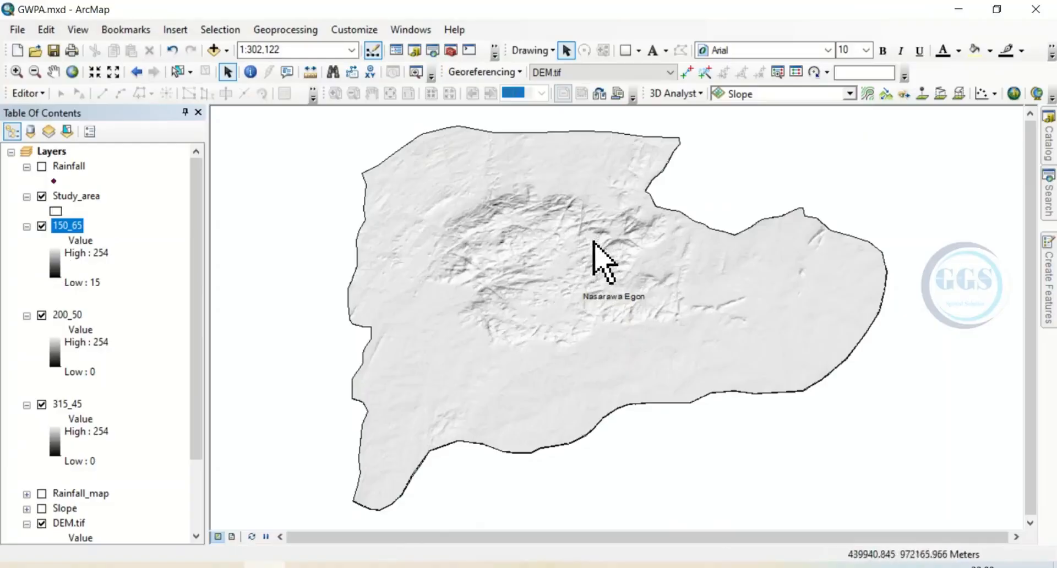
pyautogui.click(42, 227)
pyautogui.click(41, 227)
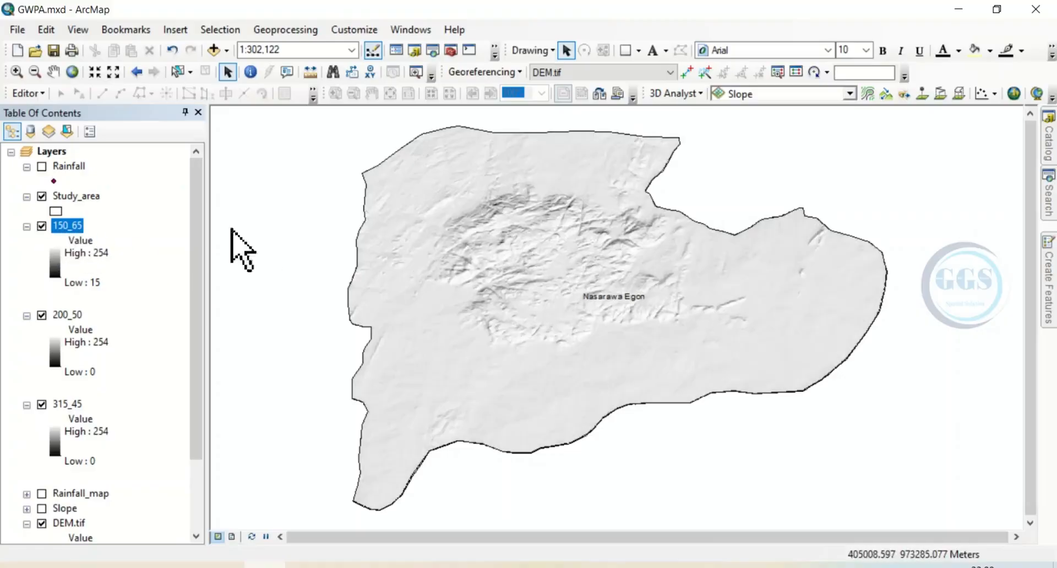
pyautogui.click(42, 226)
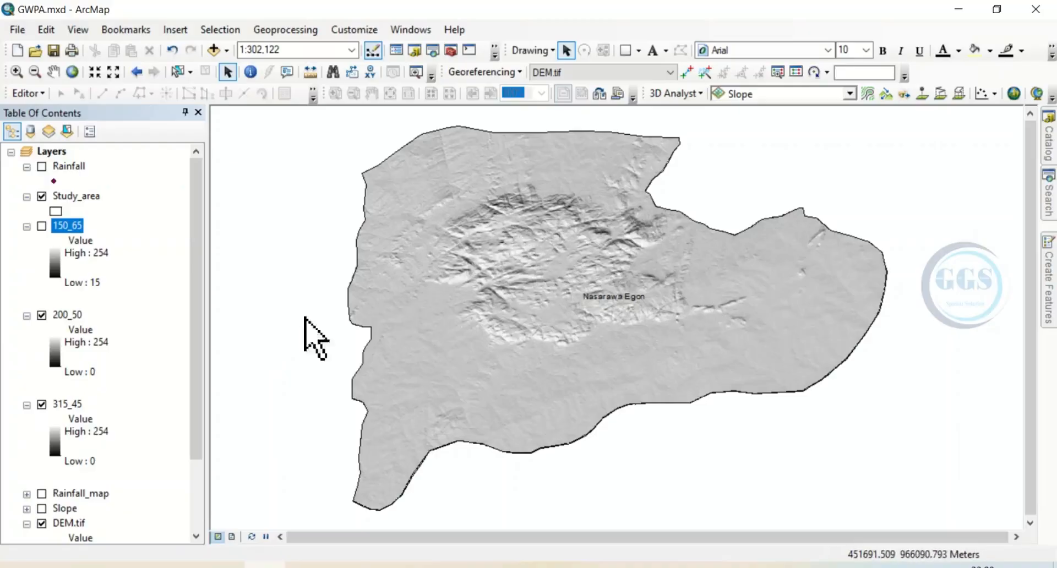
pyautogui.click(41, 315)
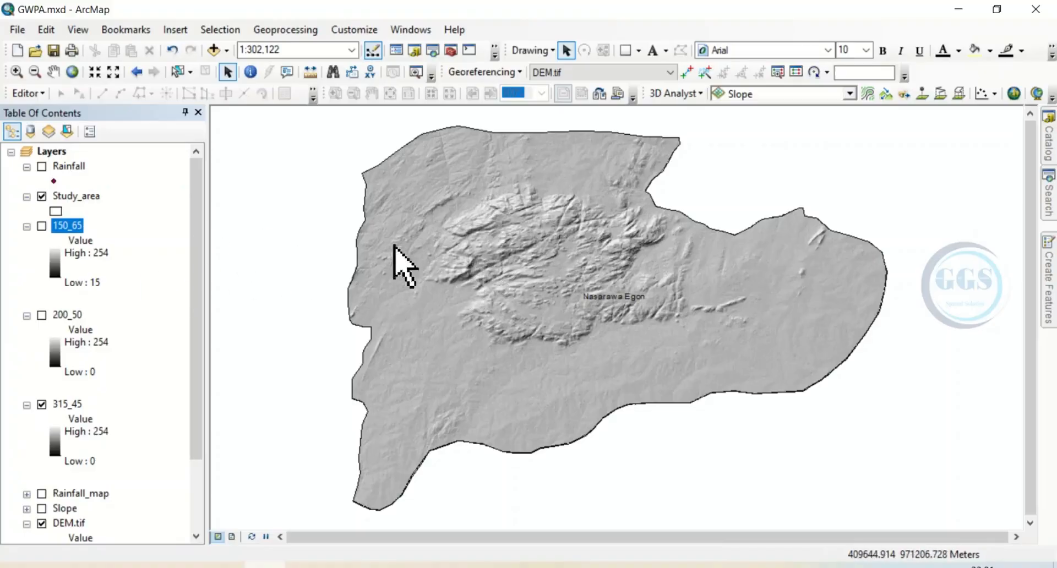
# Step: Start a new shapefile in the project's home folder, named Lineament, with Polyline as its feature type
pyautogui.click(1049, 146)
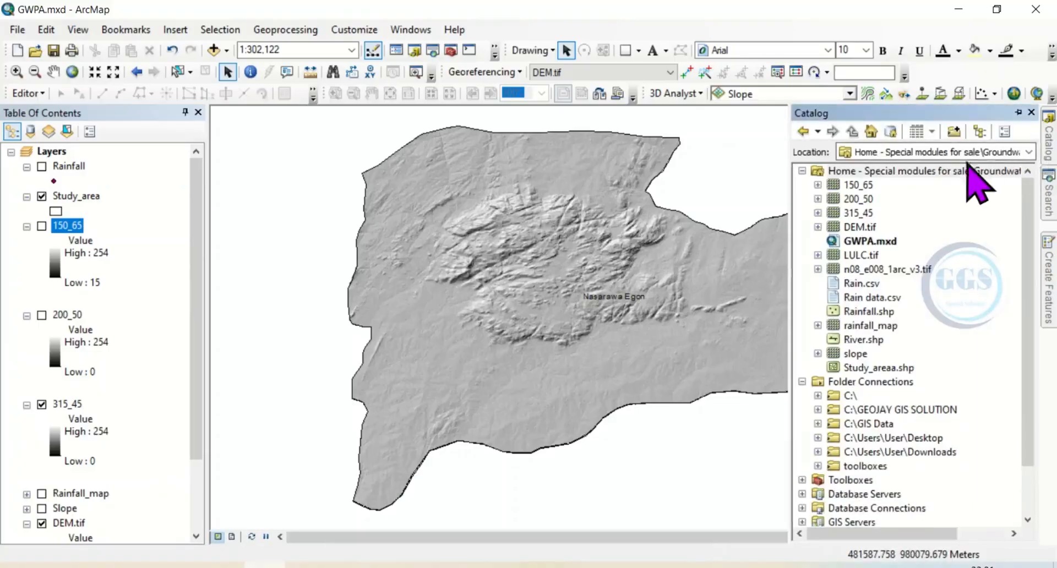
pyautogui.rightClick(925, 175)
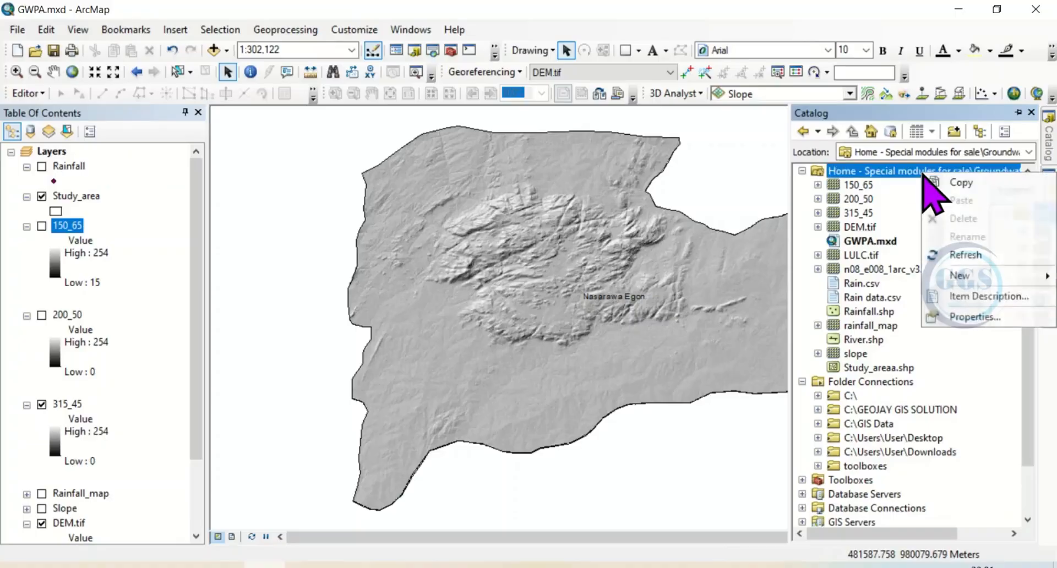
pyautogui.moveTo(963, 272)
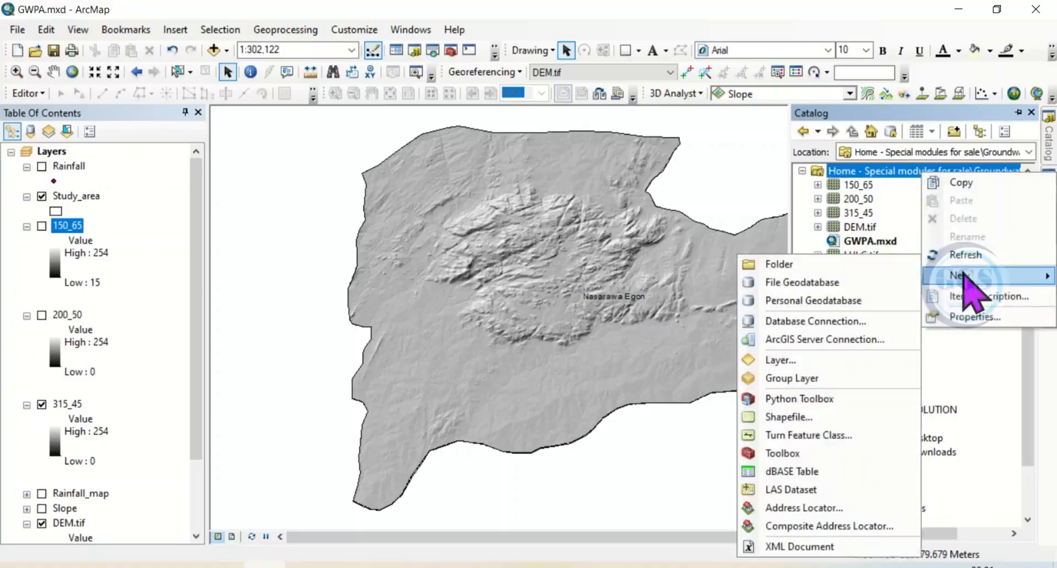
pyautogui.click(788, 417)
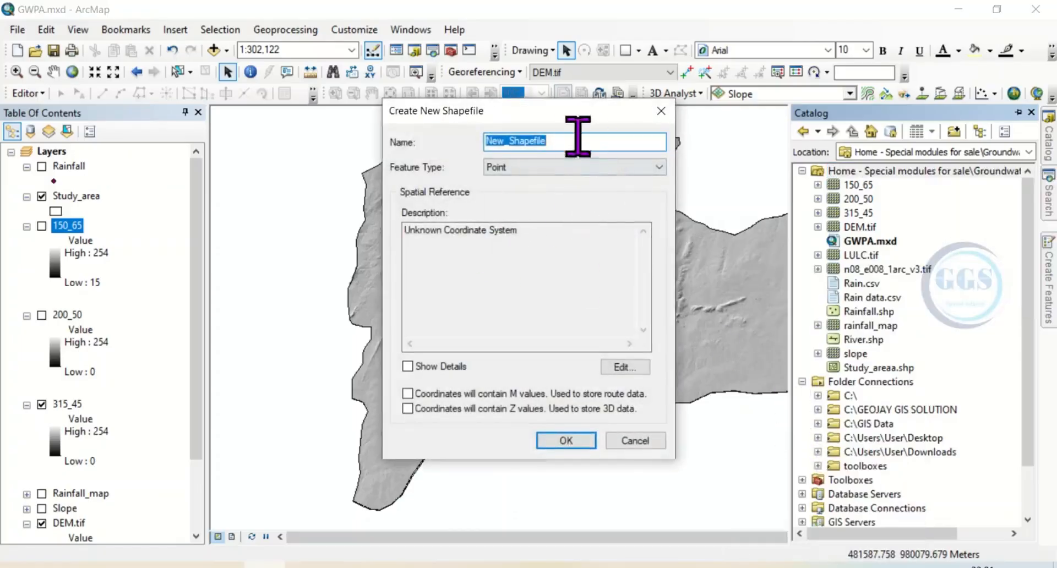
pyautogui.write('Lineament')
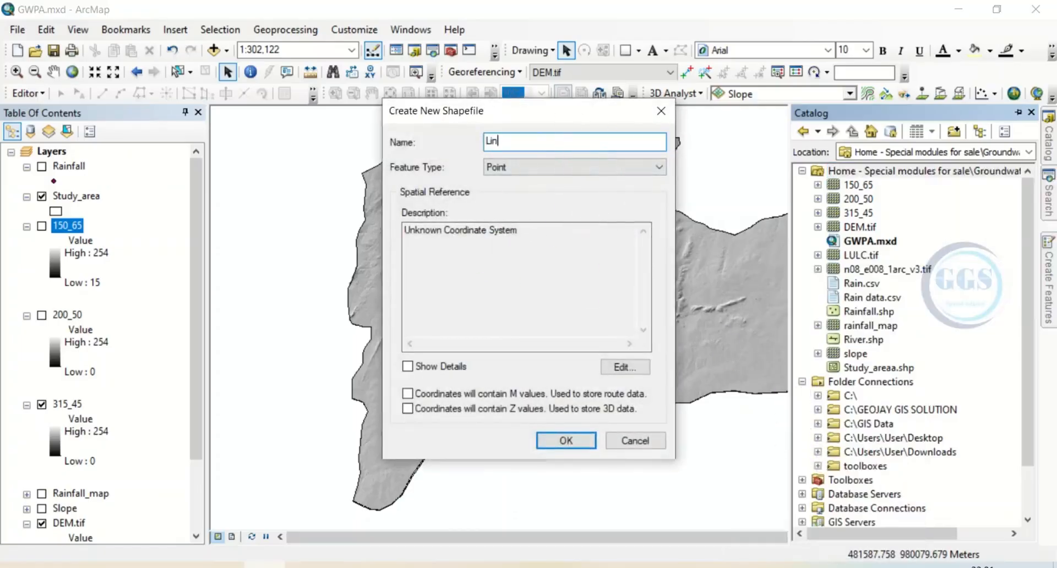
pyautogui.click(542, 175)
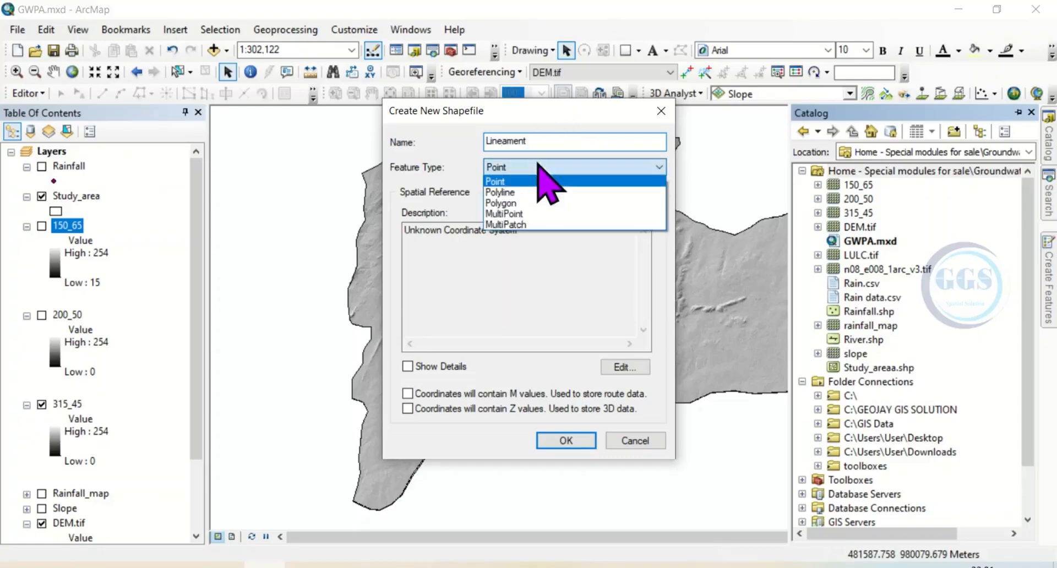
pyautogui.click(511, 194)
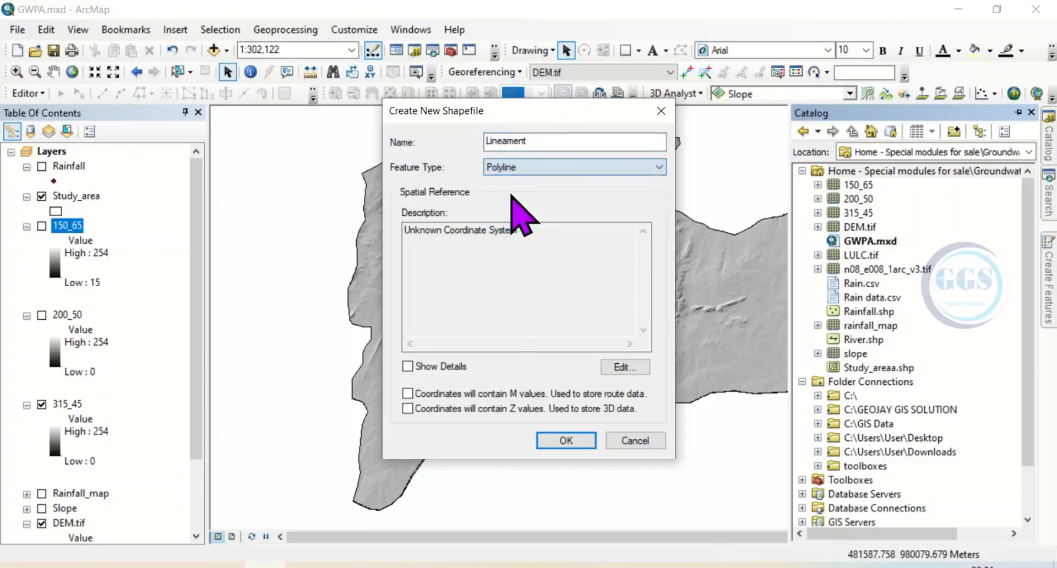
# Step: Assign WGS 1984 UTM Zone 32N as the Lineament shapefile's coordinate system and create the shapefile
pyautogui.click(621, 367)
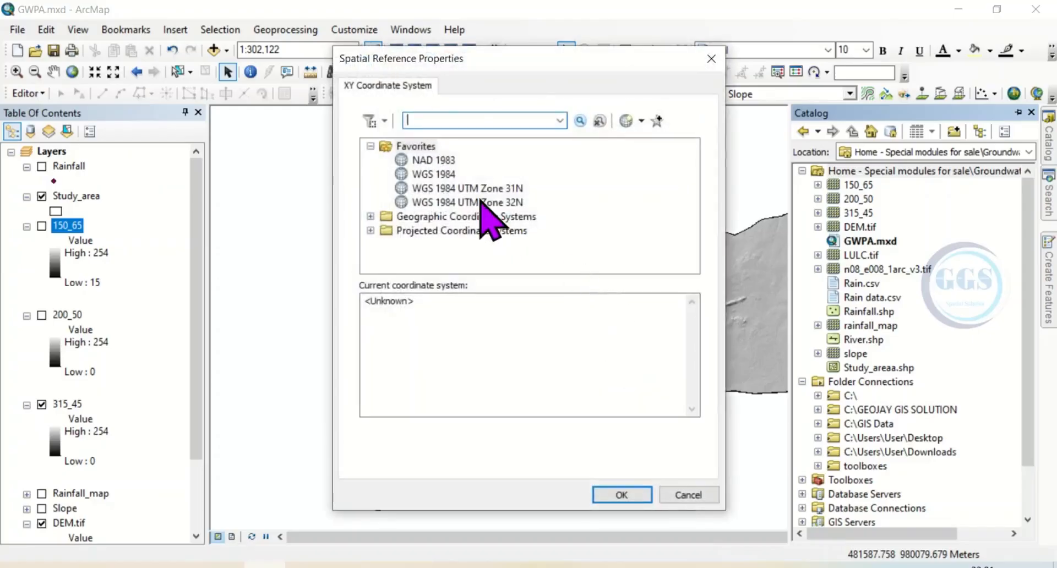
pyautogui.click(482, 202)
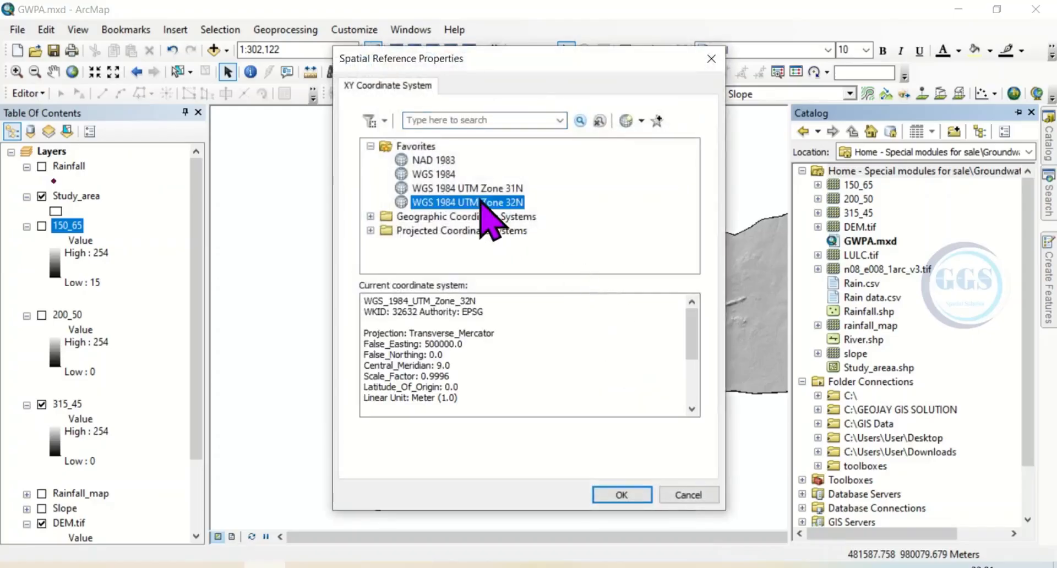
pyautogui.click(617, 496)
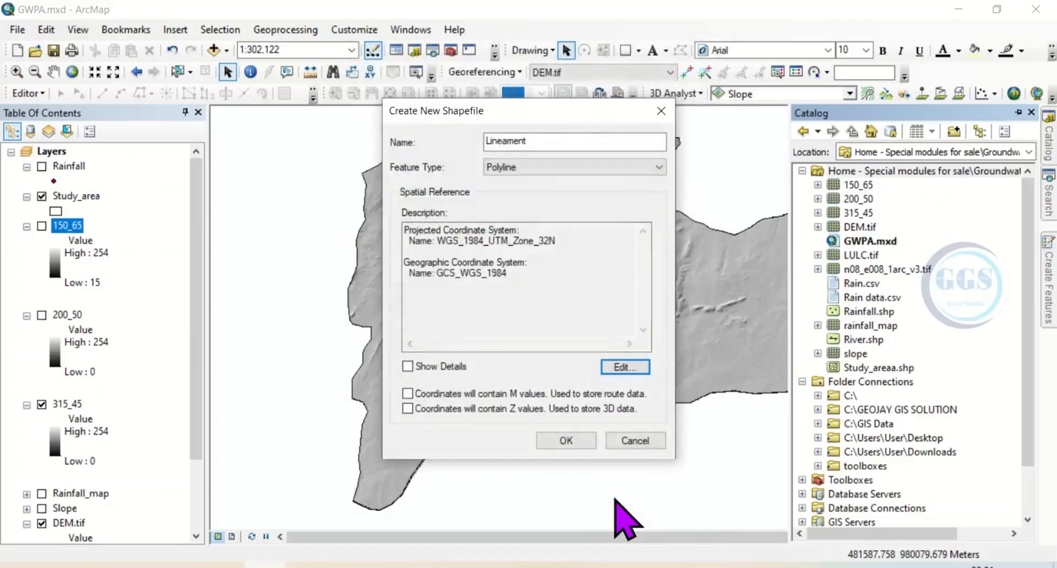
pyautogui.click(566, 441)
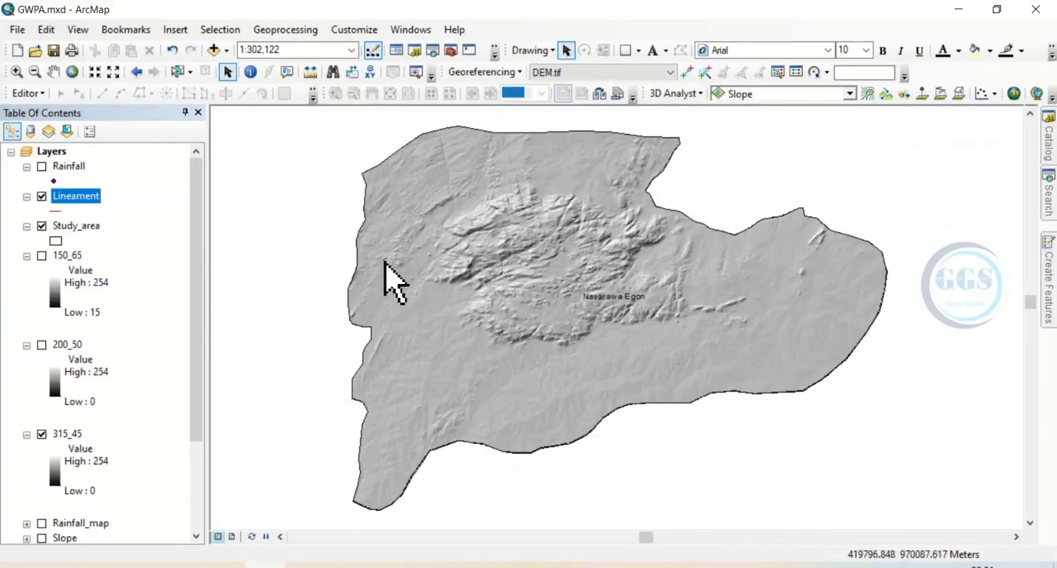
# Step: Start an edit session on the Lineament layer and choose its feature template for drawing lines
pyautogui.rightClick(72, 199)
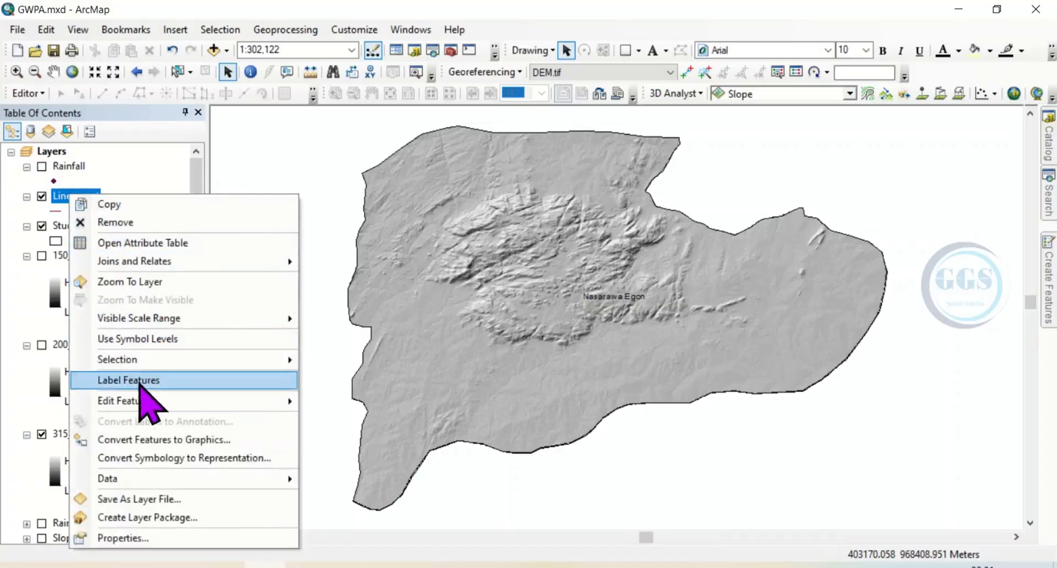
pyautogui.moveTo(153, 402)
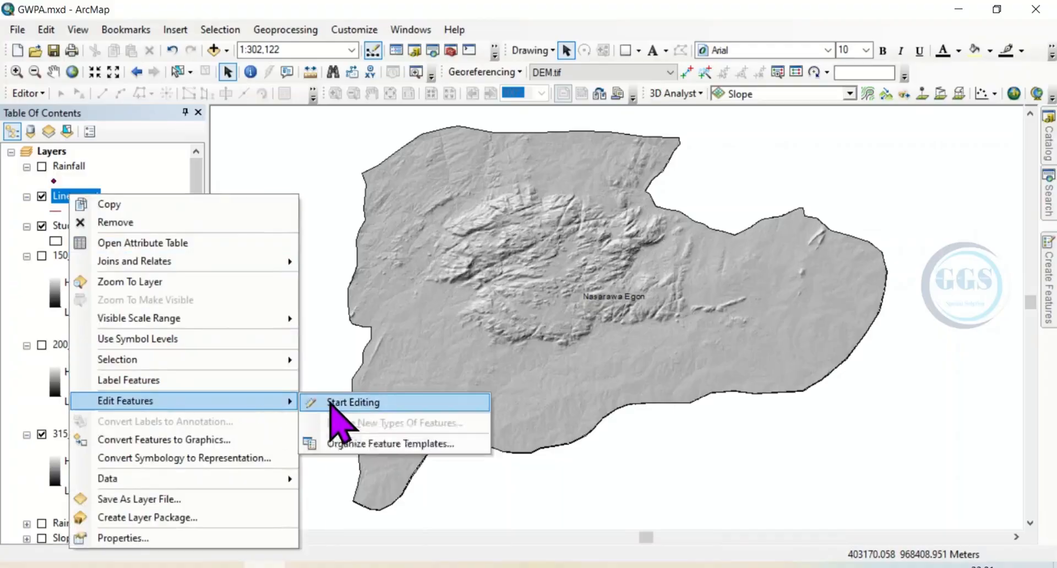
pyautogui.click(352, 402)
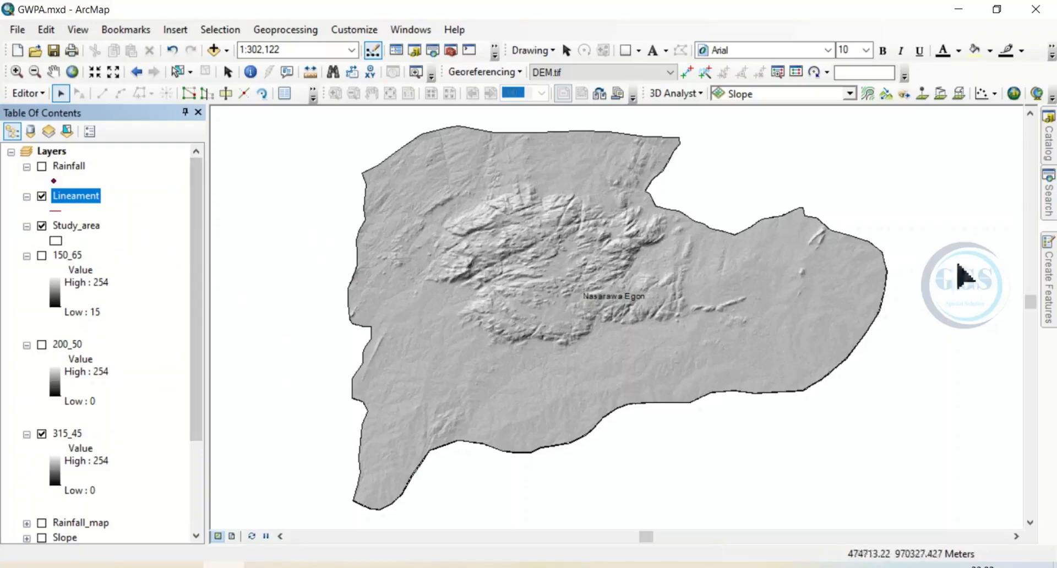
pyautogui.click(1054, 286)
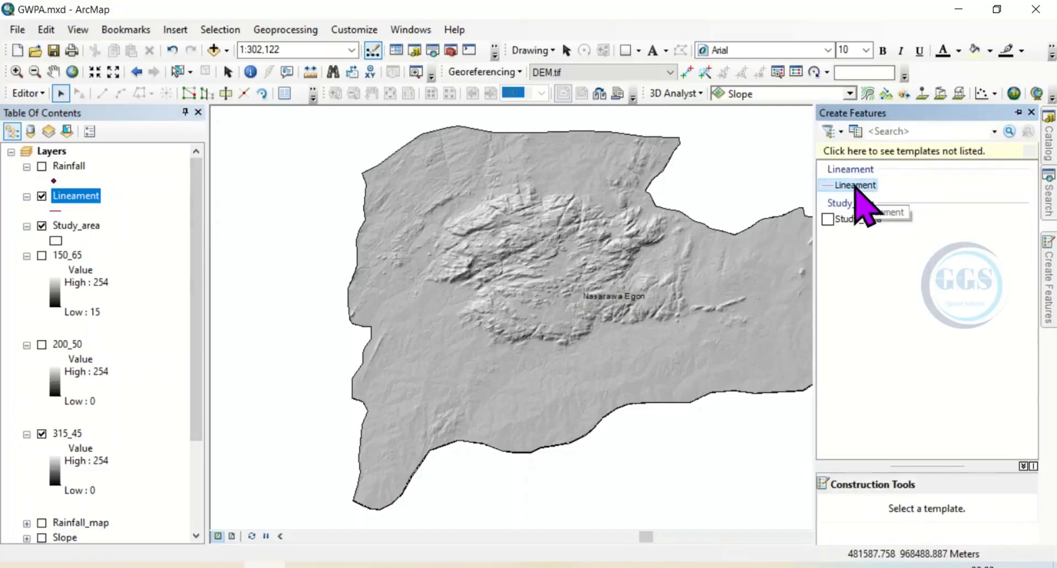
pyautogui.click(855, 186)
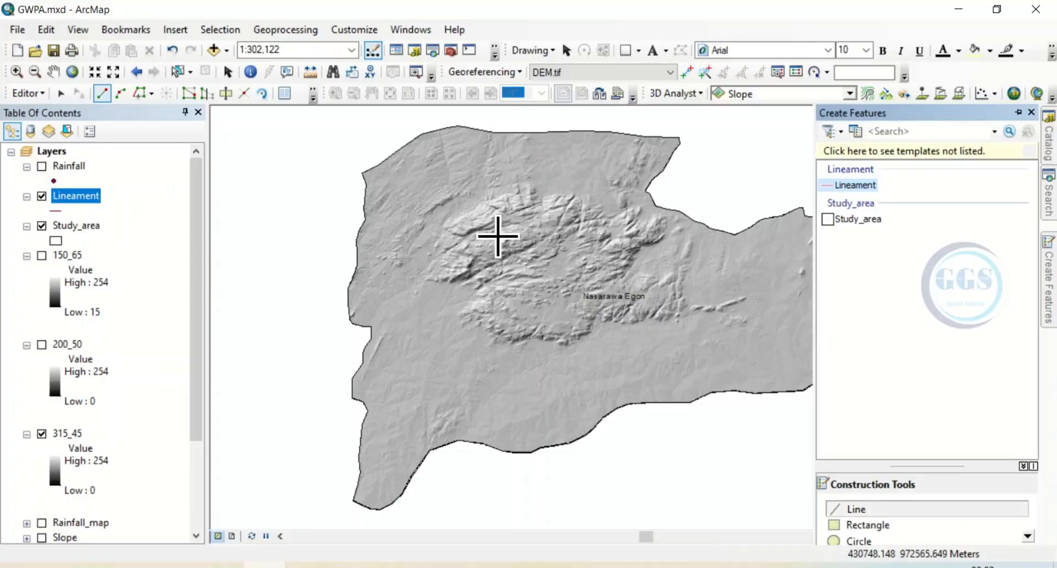
# Step: Digitize a lineament with one bend along the ridge north of the Nasarawa Egon label on the 315_45 hillshade
pyautogui.scroll(-5, 498, 235)
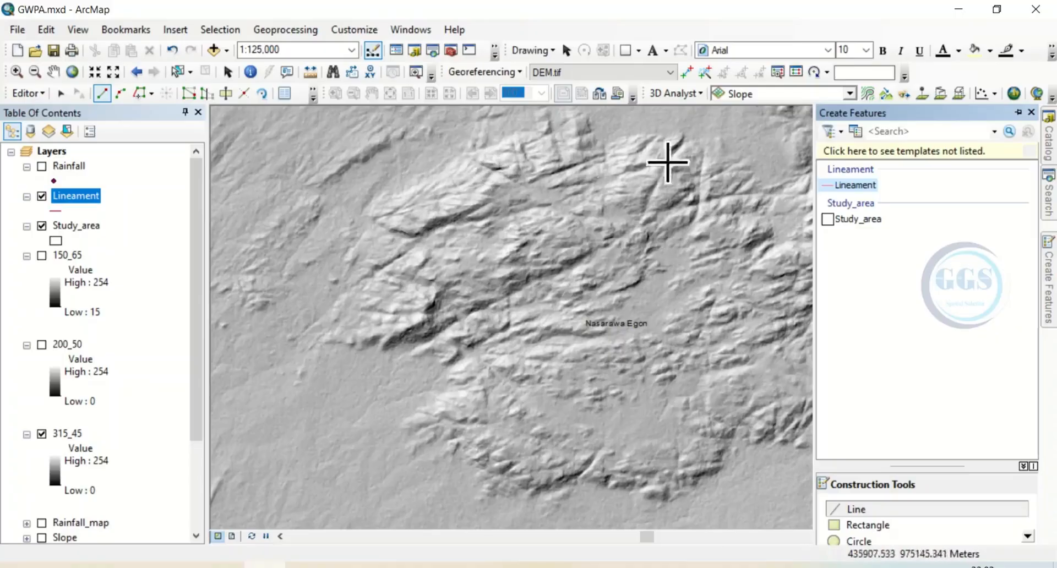
pyautogui.click(683, 138)
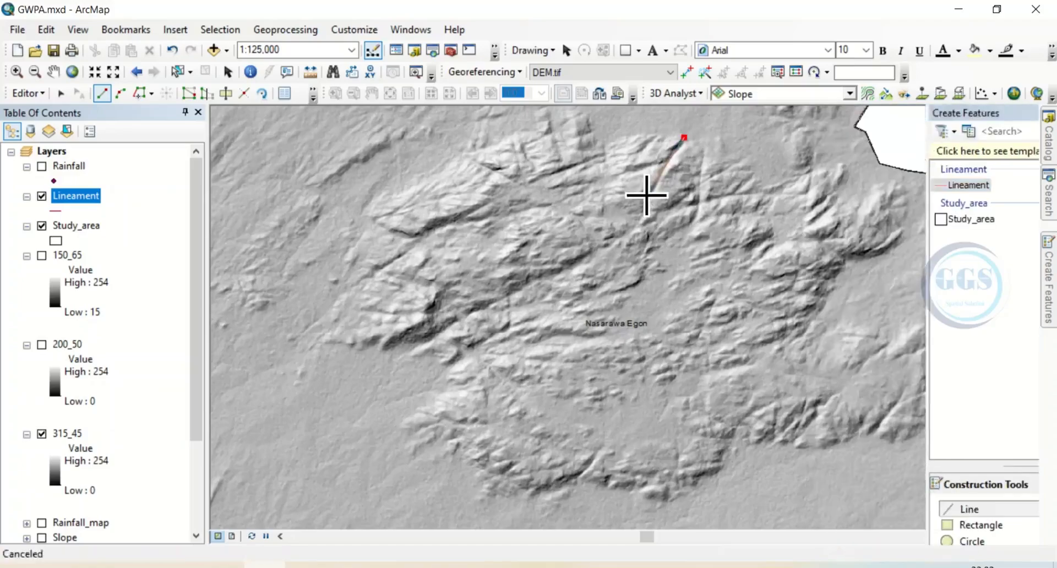
pyautogui.click(646, 195)
pyautogui.doubleClick(642, 212)
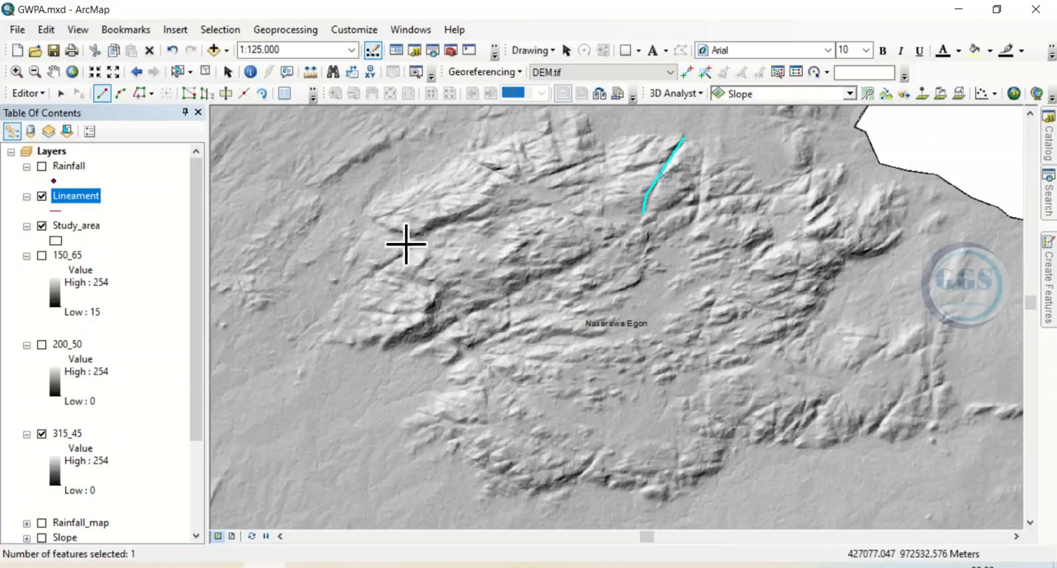
# Step: Digitize a long southwest–northeast lineament from the massif's southwestern foot, through the ridge west of the Nasarawa Egon label, toward the first lineament's lower end
pyautogui.click(413, 346)
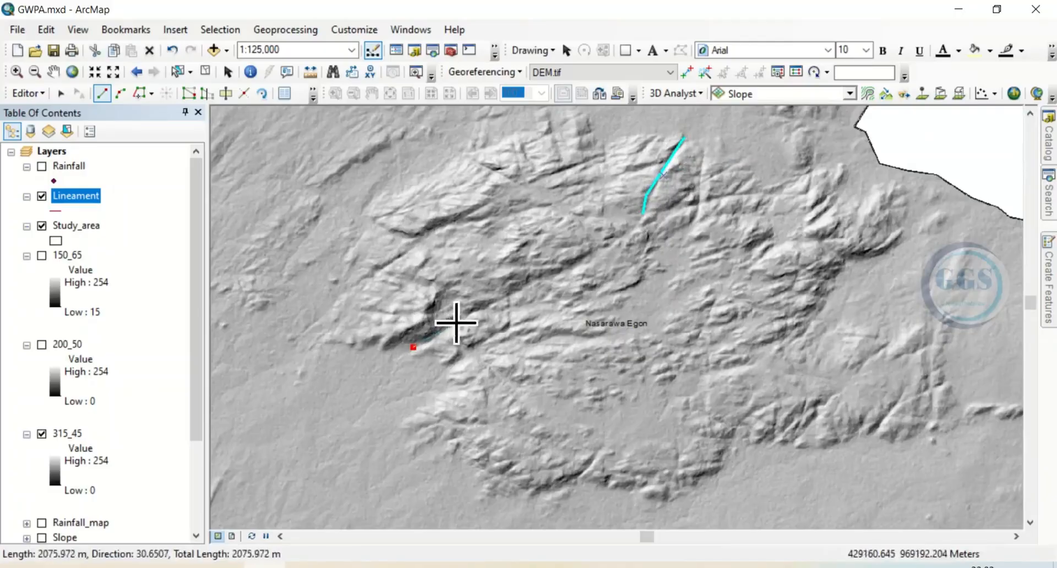
pyautogui.click(471, 316)
pyautogui.click(549, 273)
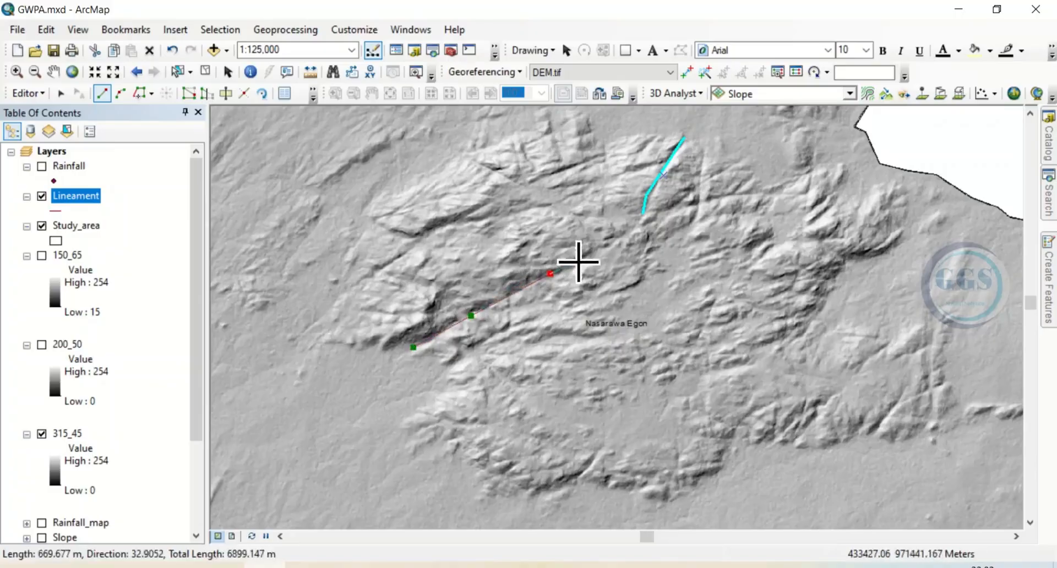
pyautogui.doubleClick(628, 231)
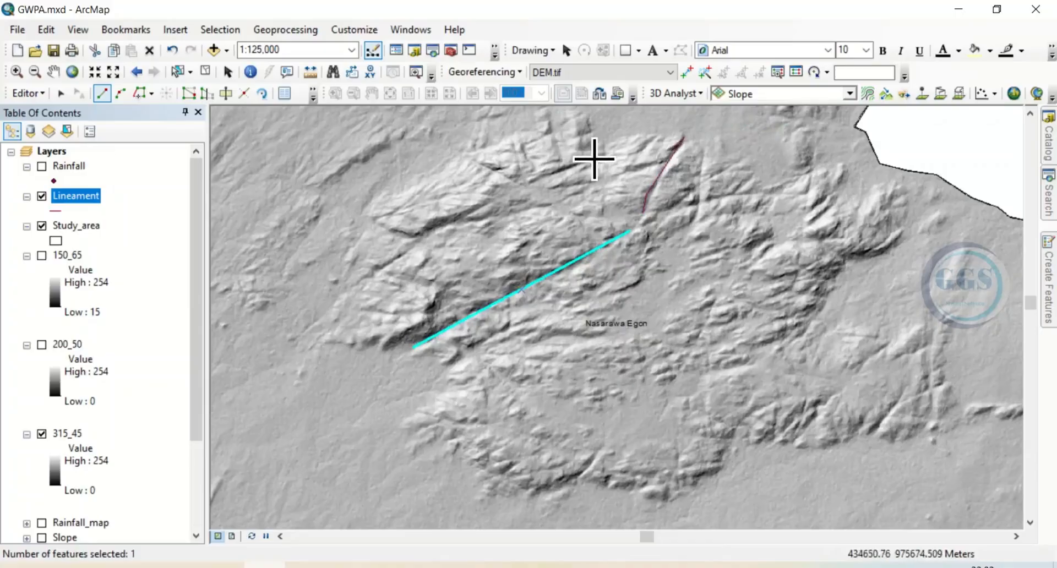
# Step: Digitize two short lineaments in the northwestern hills, one rising eastward and one about 2.2 km long descending southeast, nearly meeting each other
pyautogui.click(597, 158)
pyautogui.click(533, 180)
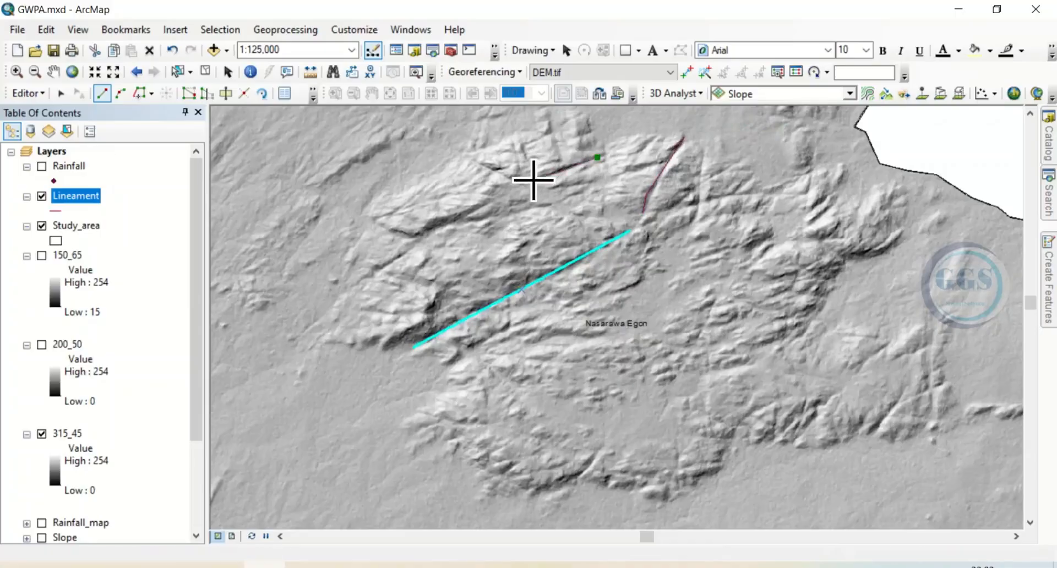
pyautogui.doubleClick(534, 180)
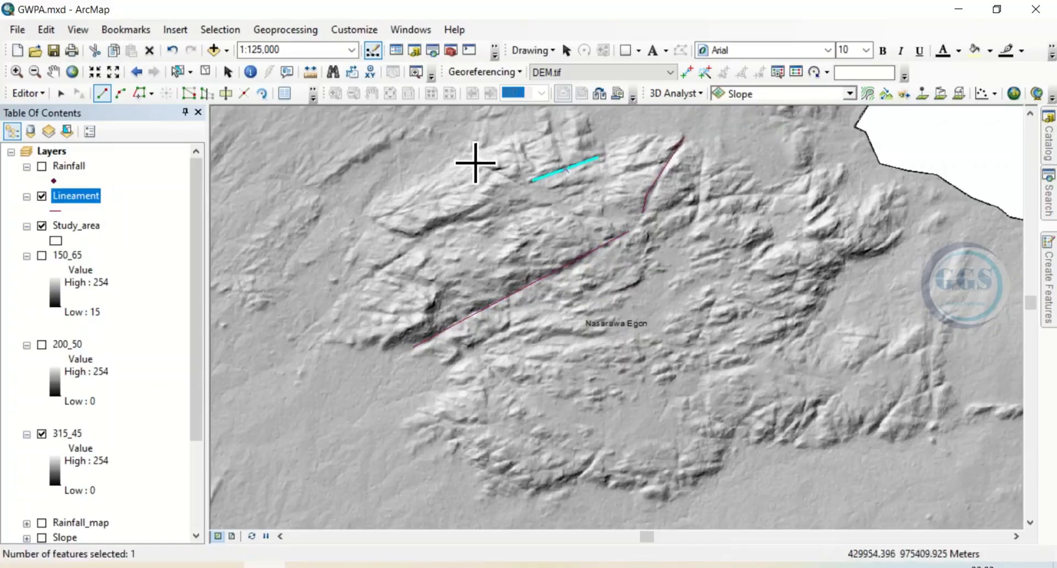
pyautogui.click(475, 161)
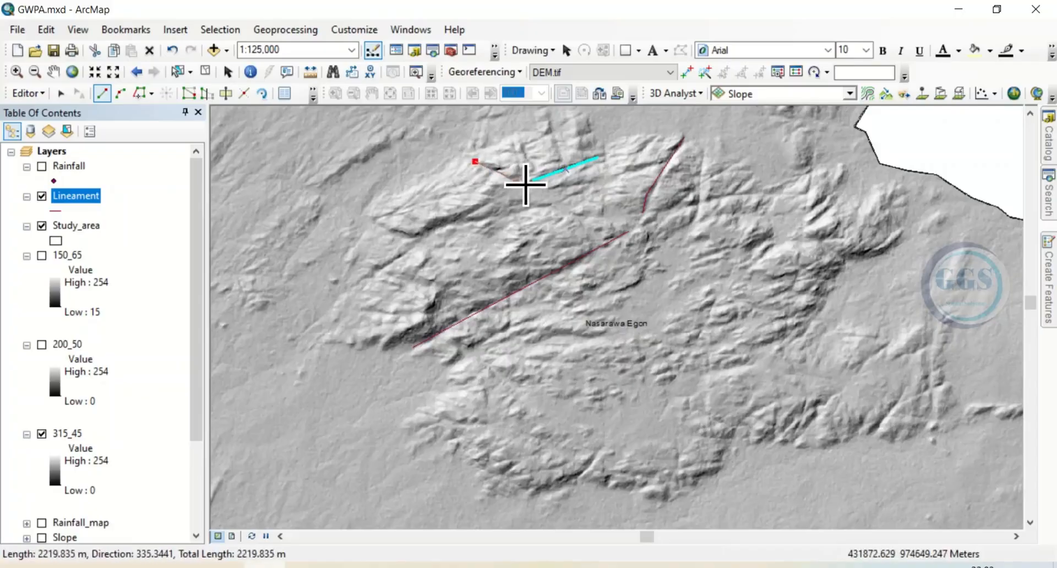
pyautogui.click(525, 185)
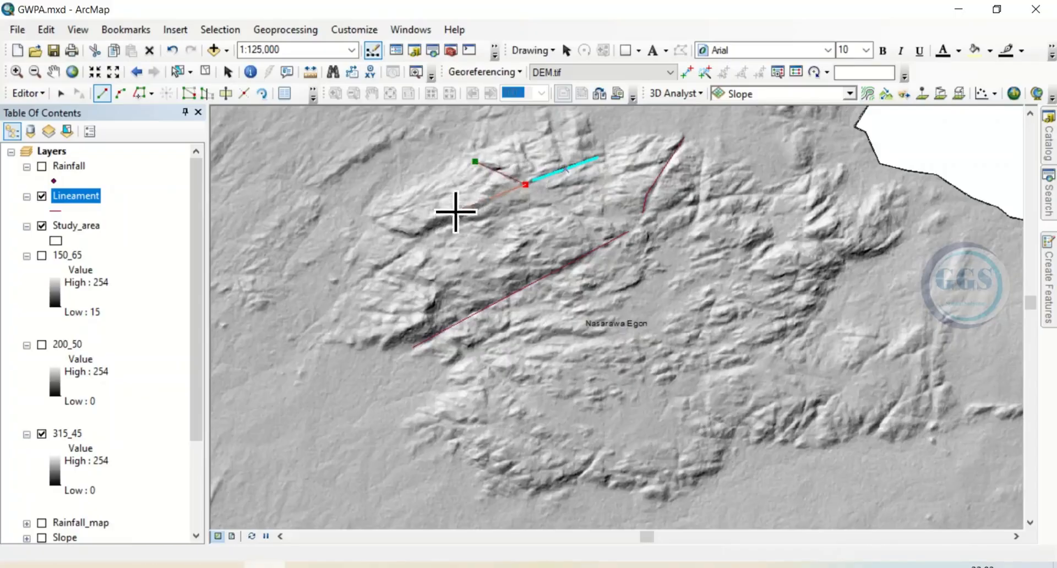
pyautogui.doubleClick(529, 188)
# Step: Digitize a bent lineament about 6 km long running southwest along the dark ridge in the northwestern hills
pyautogui.click(498, 198)
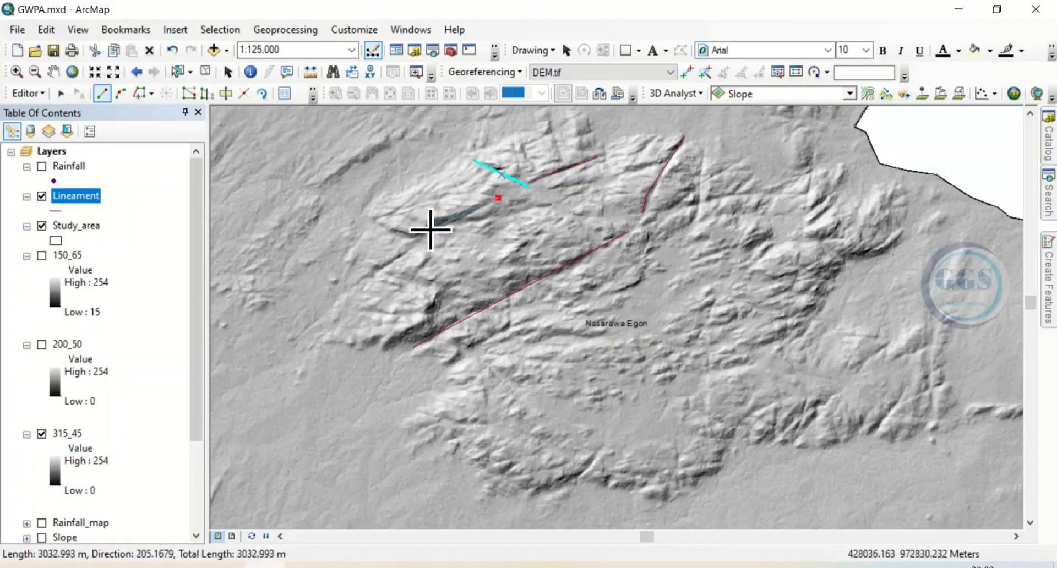
pyautogui.click(407, 245)
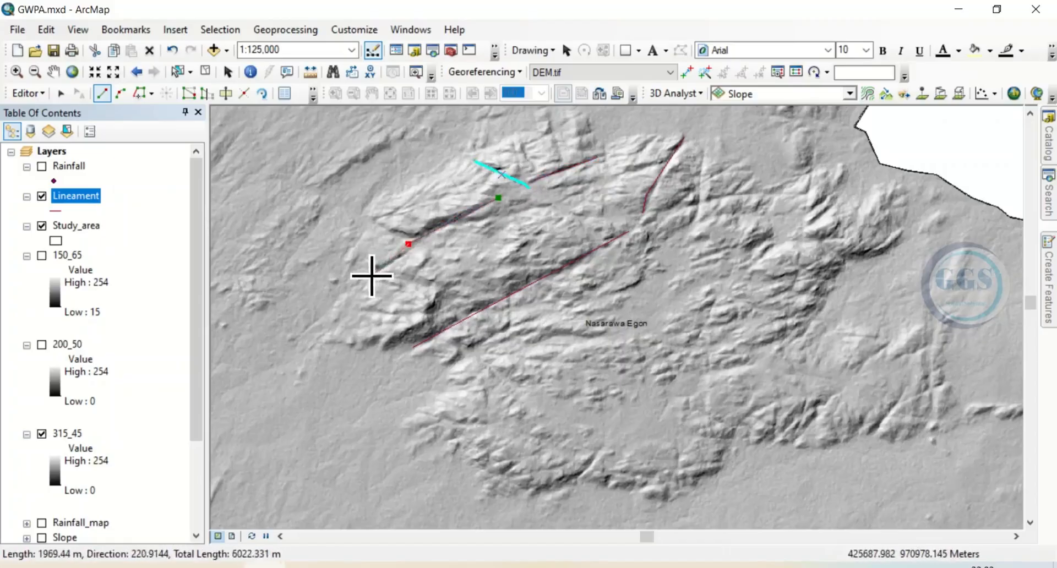
pyautogui.doubleClick(370, 275)
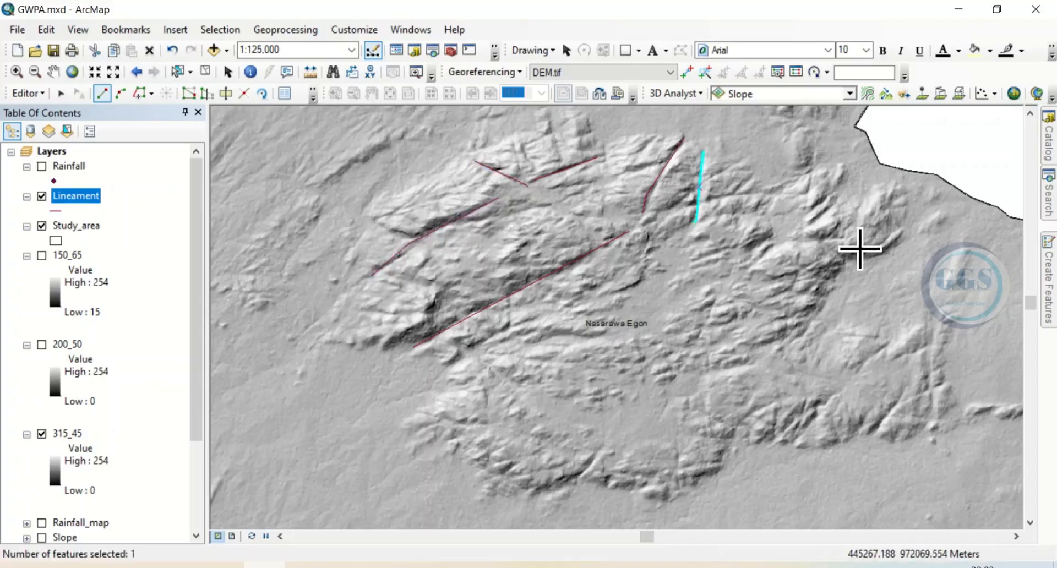
# Step: Digitize a straight northeast–southwest lineament along the dark ravine at the southeastern end of the hills
pyautogui.scroll(3, 856, 252)
pyautogui.scroll(-4, 856, 253)
pyautogui.scroll(-1, 855, 252)
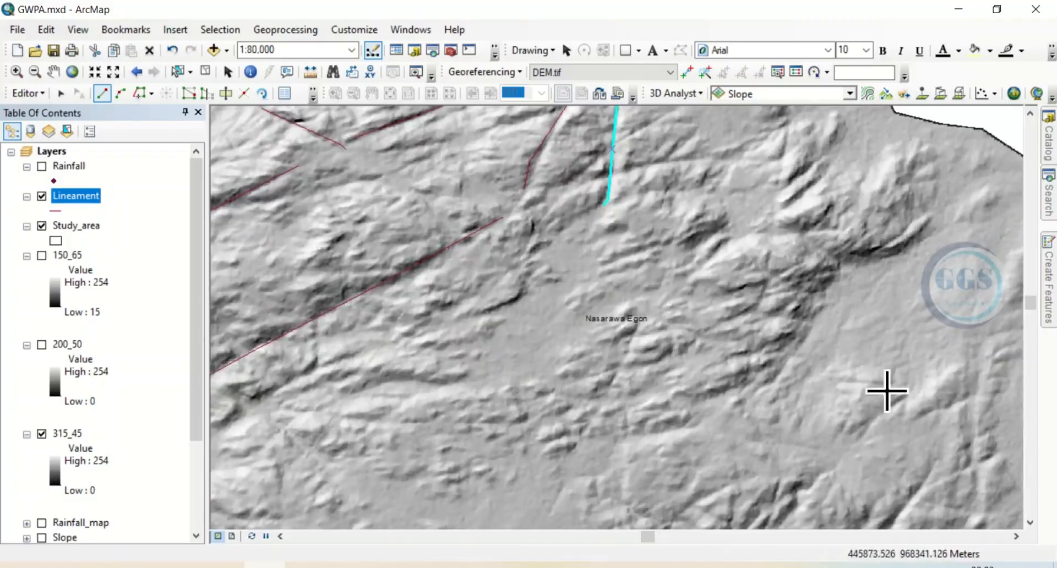
pyautogui.moveTo(847, 365); pyautogui.dragTo(784, 165)
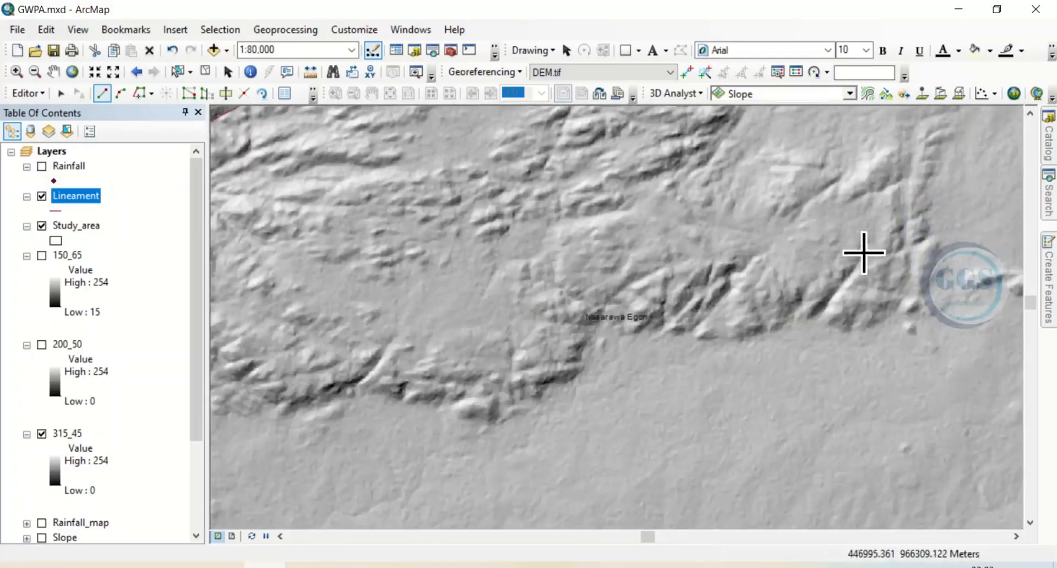
pyautogui.click(867, 239)
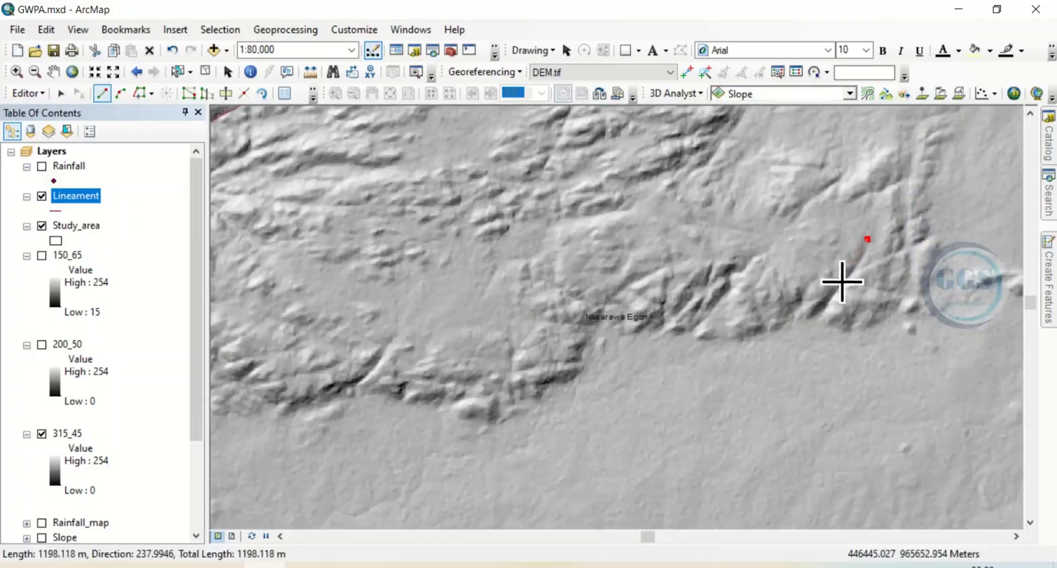
pyautogui.doubleClick(820, 312)
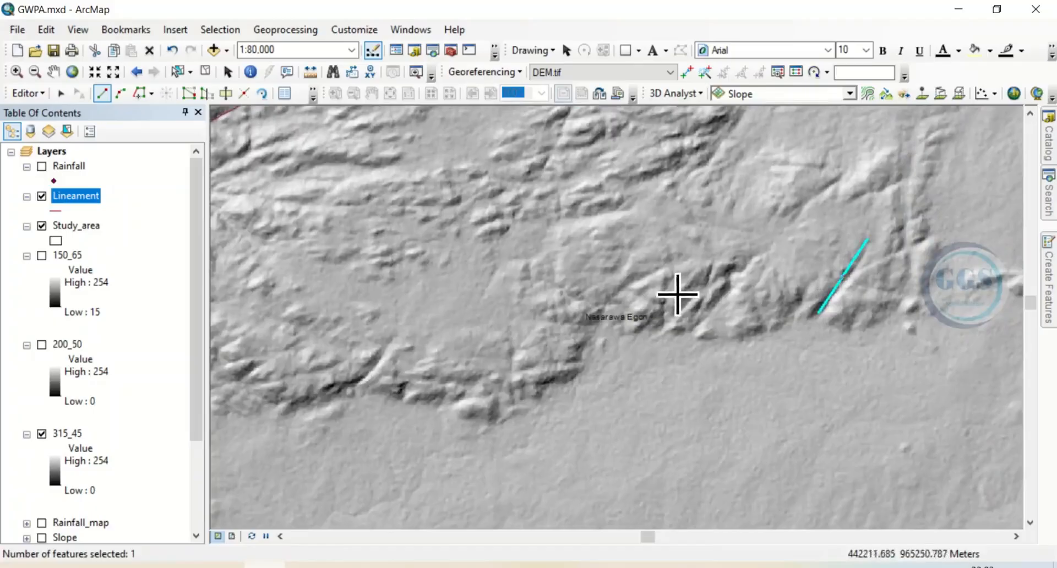
# Step: Digitize two short northeast–southwest lineaments along the hills' southern edge, the western one about 1.4 km long
pyautogui.click(385, 343)
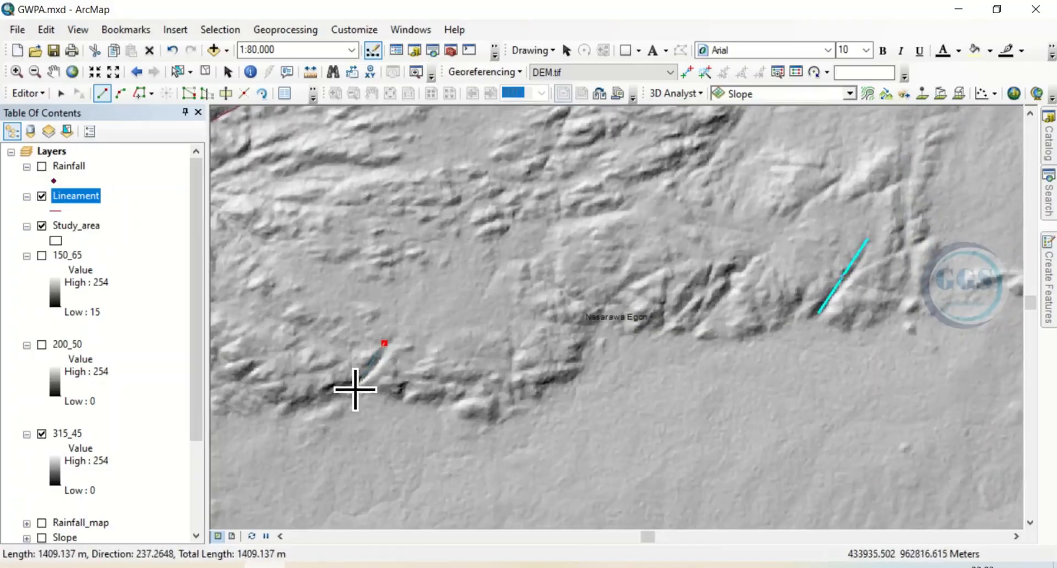
pyautogui.doubleClick(354, 389)
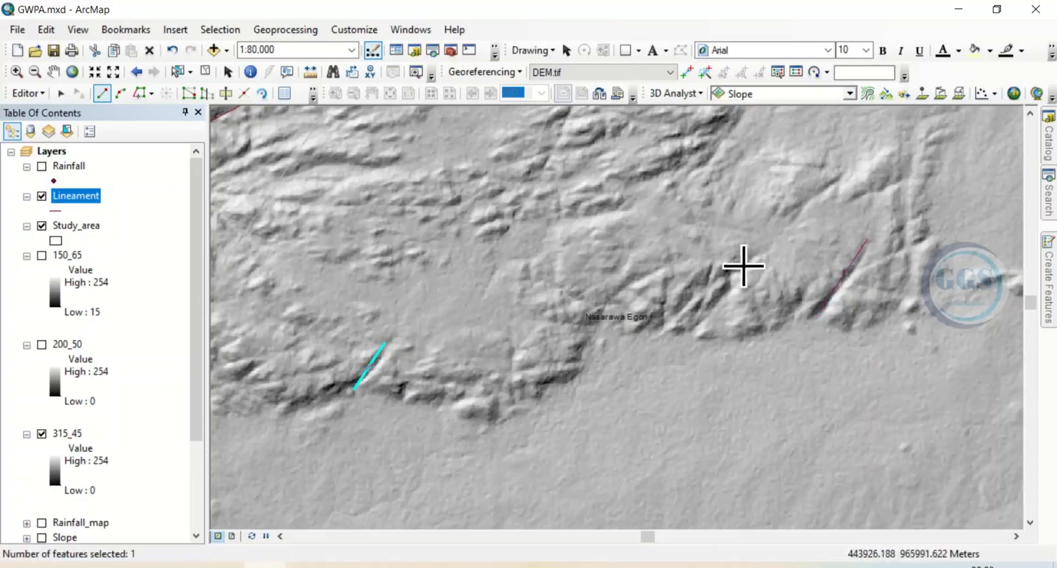
pyautogui.click(712, 266)
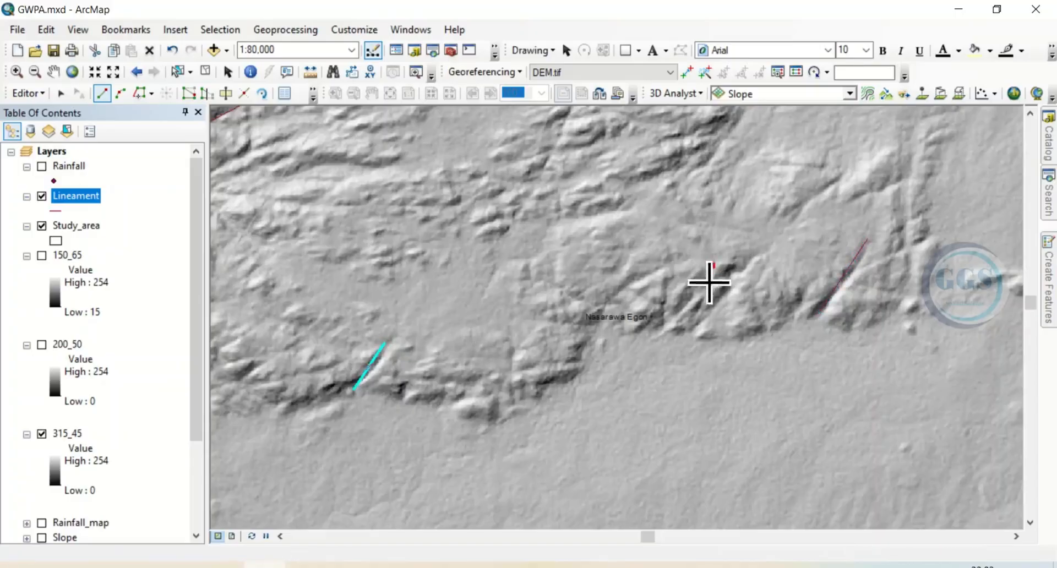
pyautogui.doubleClick(693, 319)
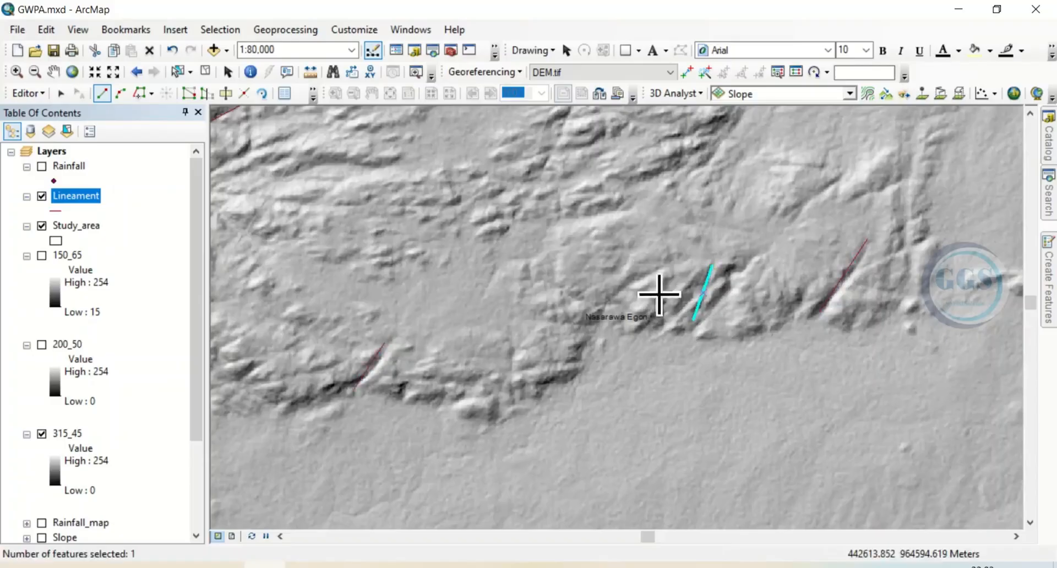
# Step: Digitize a straight north-northeast to south-southwest lineament across the small ridges east of the Nasarawa Egon label
pyautogui.moveTo(605, 207); pyautogui.dragTo(608, 208)
pyautogui.click(825, 256)
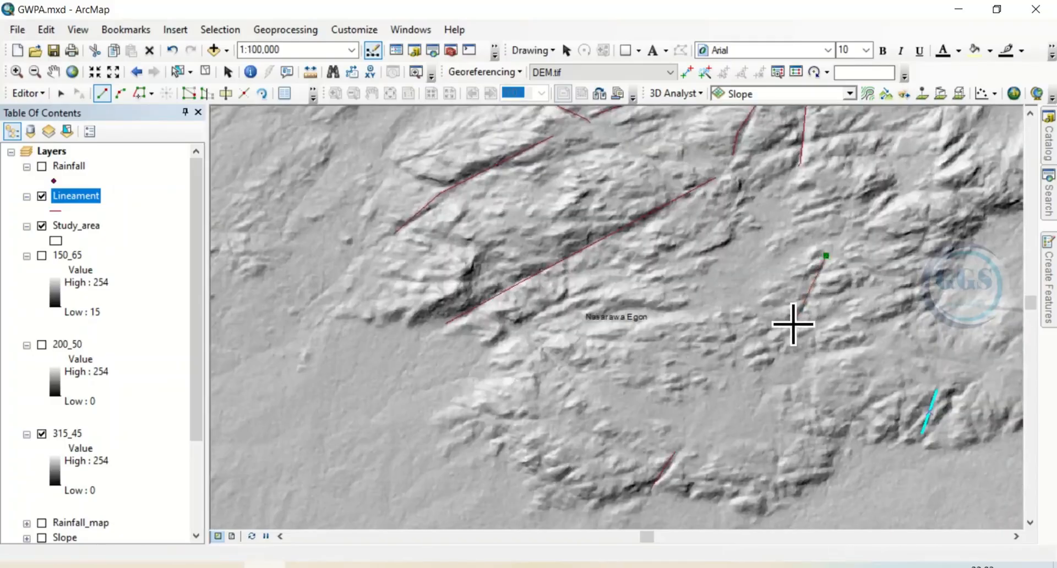
pyautogui.doubleClick(793, 324)
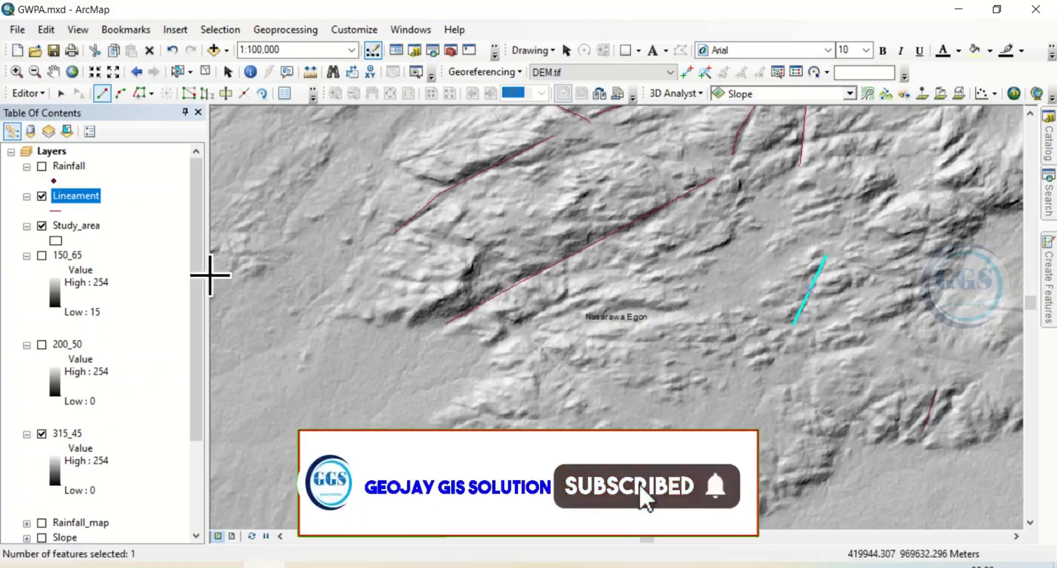
# Step: Show the 200_50 hillshade and digitize a short northwest–southeast lineament ending near the long central lineament
pyautogui.click(42, 344)
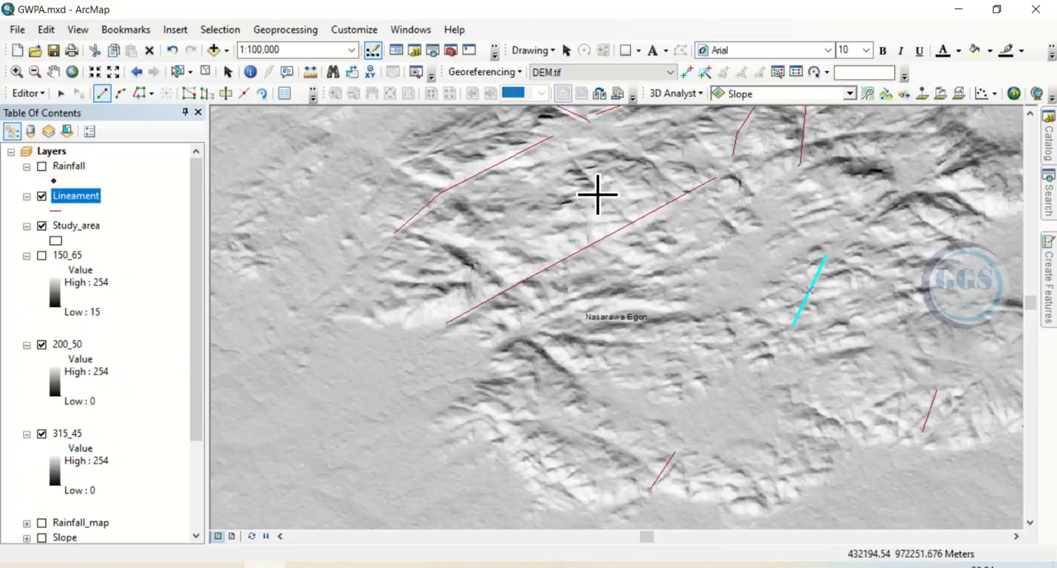
pyautogui.click(576, 163)
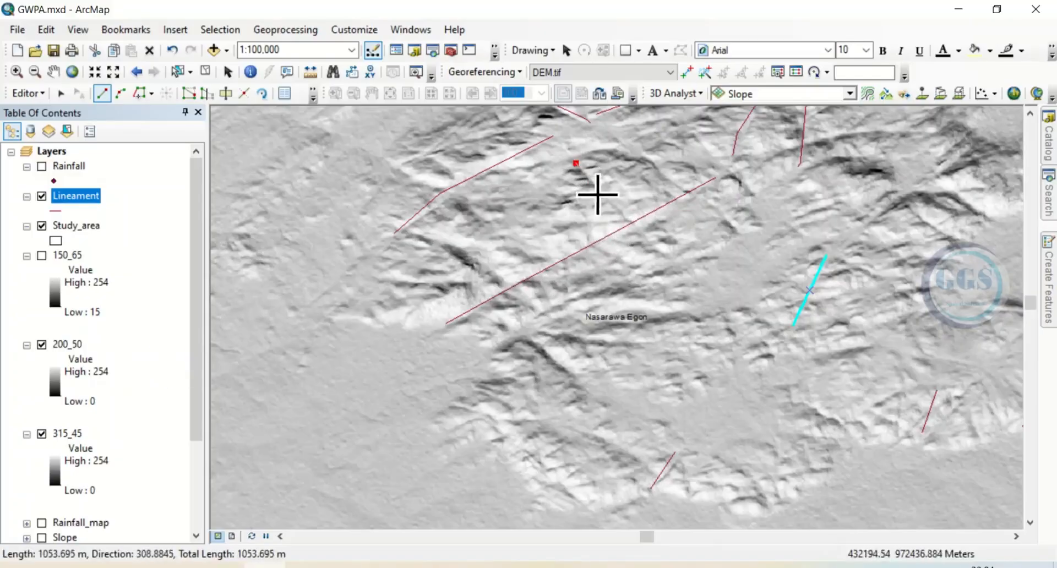
pyautogui.doubleClick(626, 215)
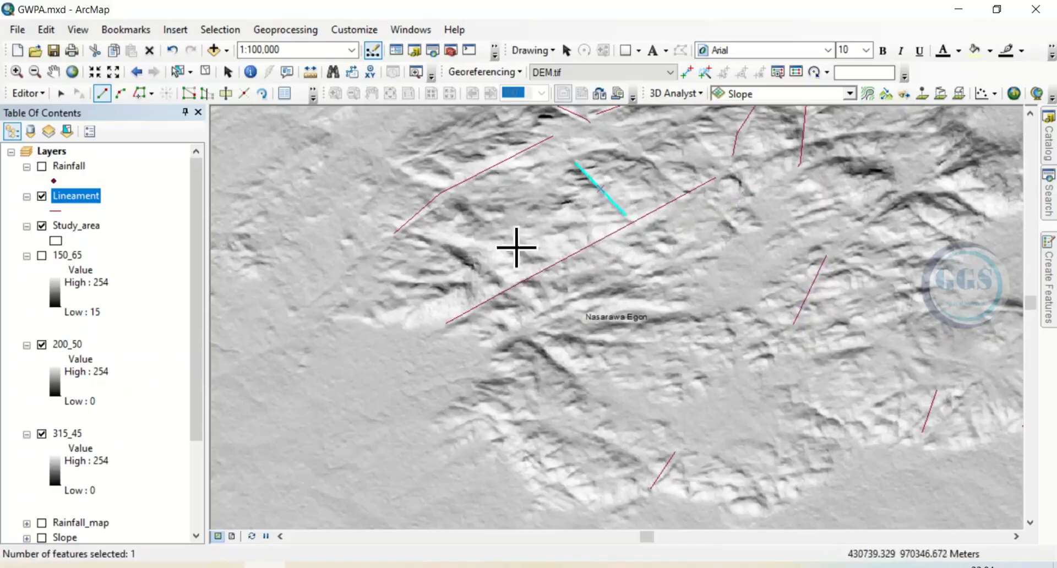
# Step: Digitize a lineament about 6.4 km long from the study area's northwestern boundary south to the northwestern ridge
pyautogui.moveTo(496, 212); pyautogui.dragTo(564, 410)
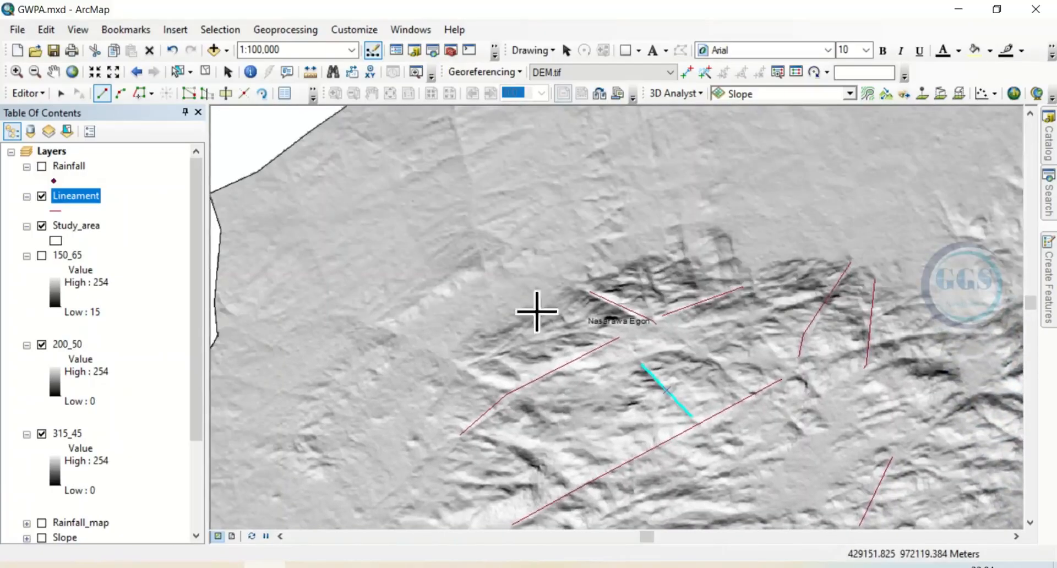
pyautogui.moveTo(510, 271); pyautogui.dragTo(575, 349)
pyautogui.scroll(1, 540, 283)
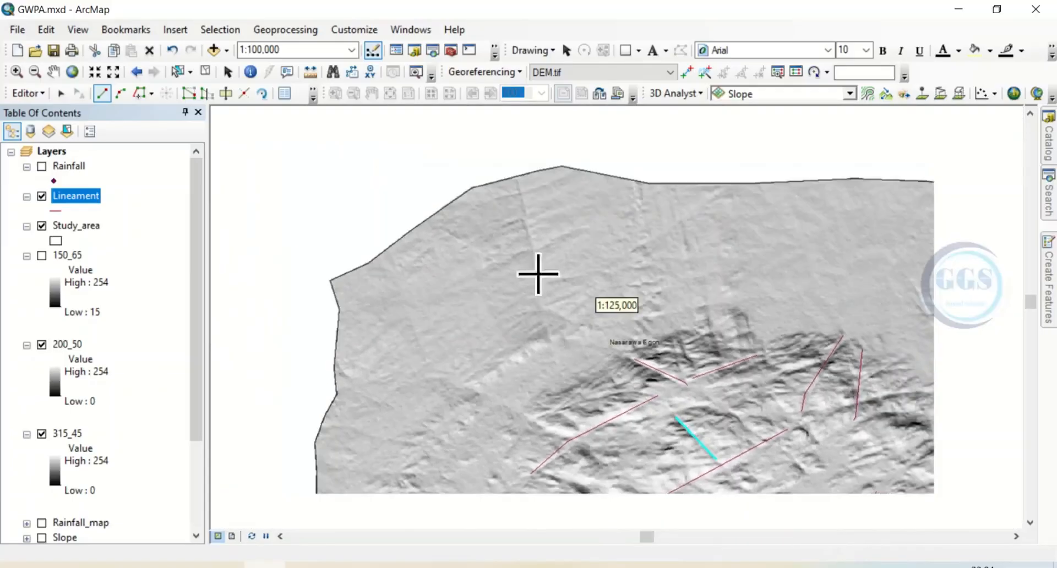
pyautogui.click(518, 186)
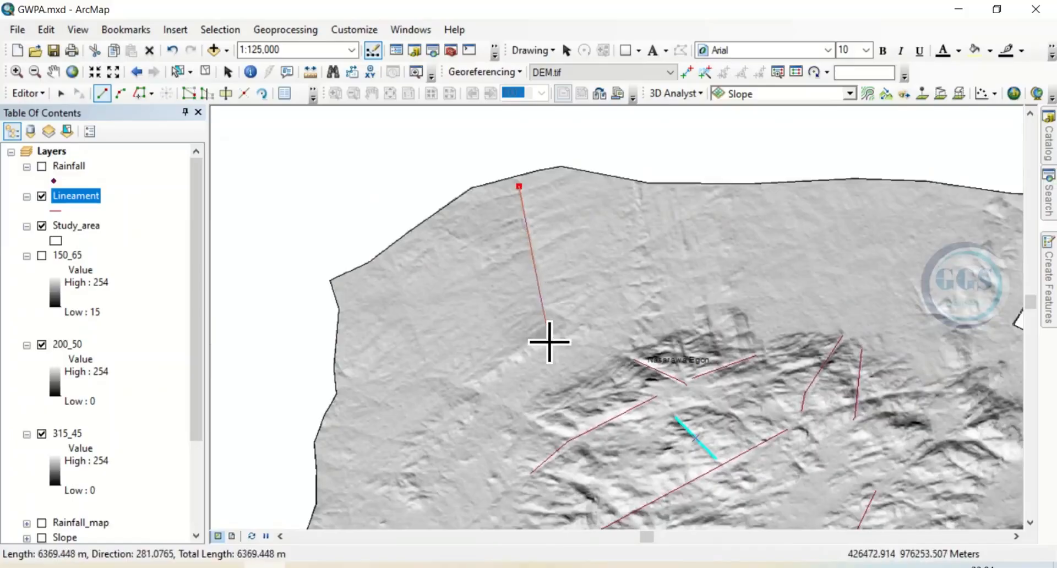
# Step: Hide the 200_50 hillshade and digitize a short, nearly east–west lineament in the northeastern hills, ending near the steep north–south lineament
pyautogui.click(42, 344)
pyautogui.moveTo(700, 345); pyautogui.dragTo(542, 130)
pyautogui.scroll(1, 554, 195)
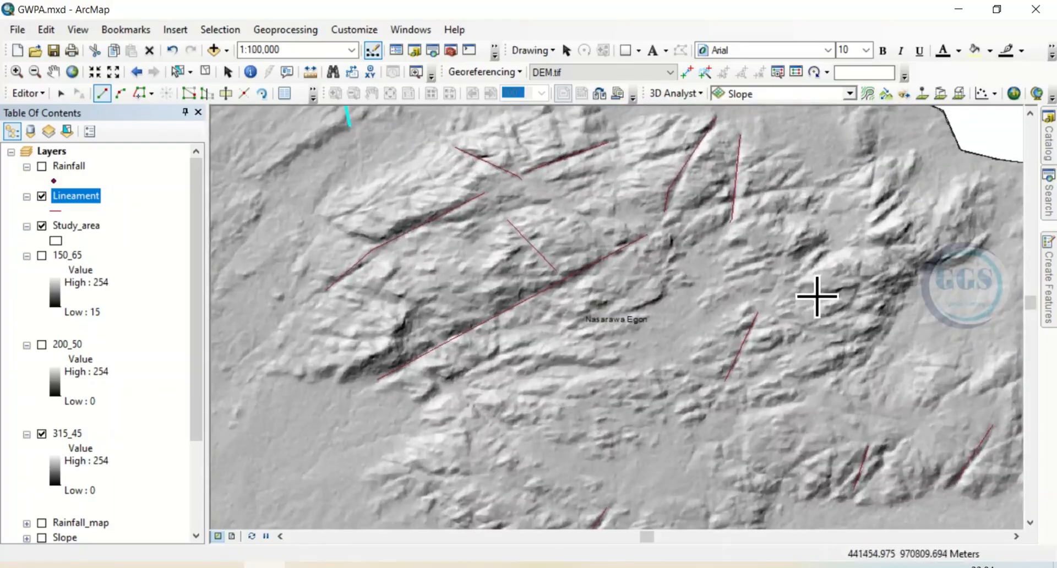
pyautogui.scroll(1, 809, 289)
pyautogui.click(818, 158)
pyautogui.doubleClick(726, 171)
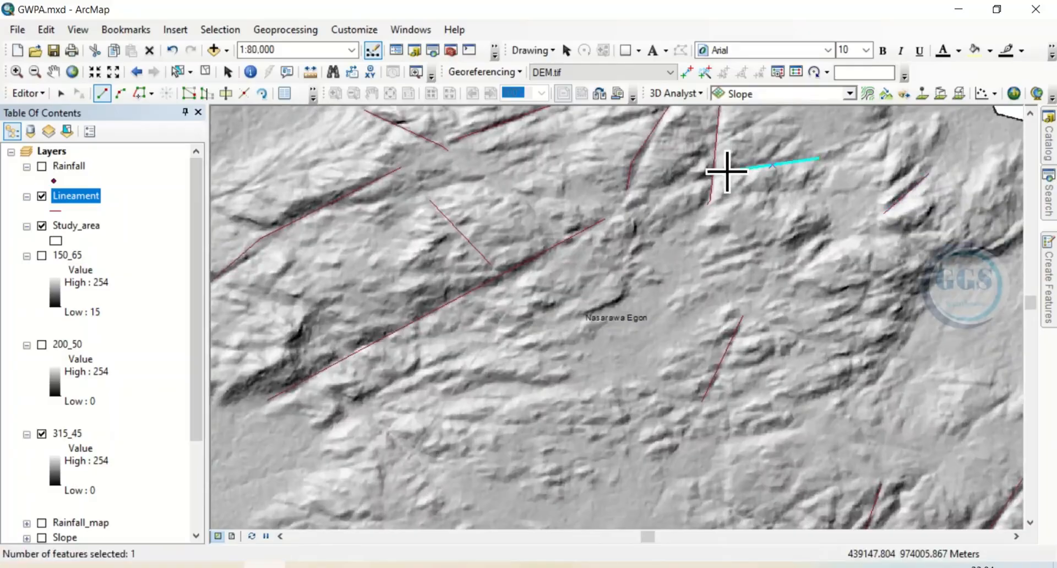
pyautogui.moveTo(424, 245); pyautogui.dragTo(818, 331)
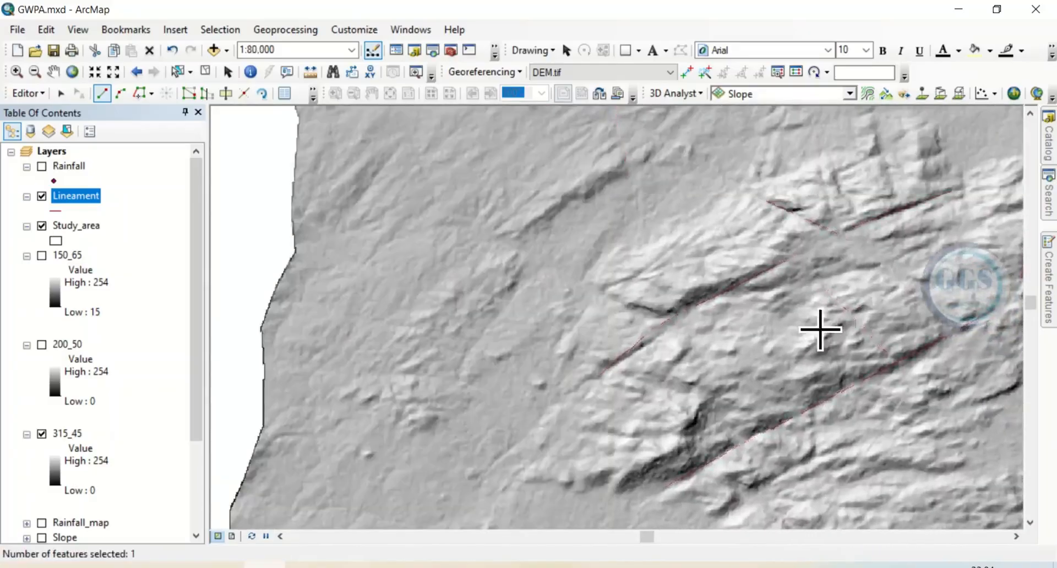
pyautogui.moveTo(696, 378); pyautogui.dragTo(606, 147)
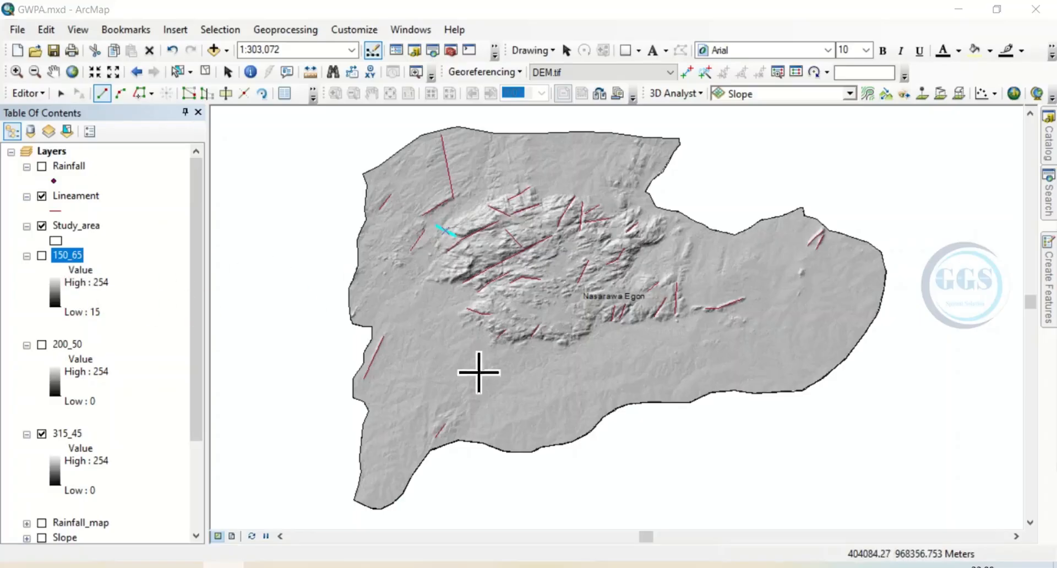
# Step: Switch to the lineament paper in Foxit Reader and select the abstract's azimuth-altitude ratios 315:45, 200:50, 150:65, and 100:60
pyautogui.click(387, 566)
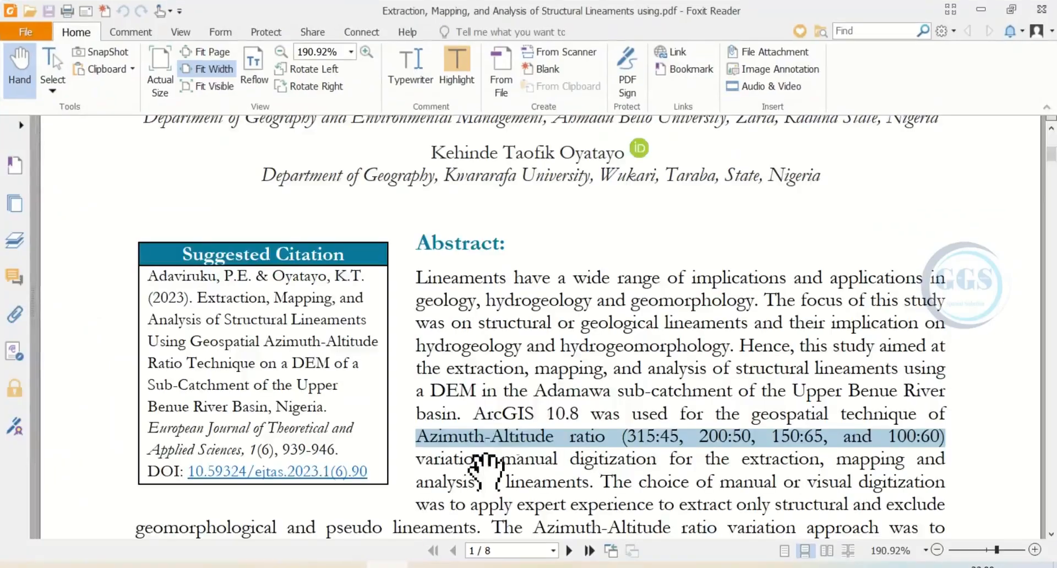
pyautogui.moveTo(576, 411); pyautogui.dragTo(561, 307)
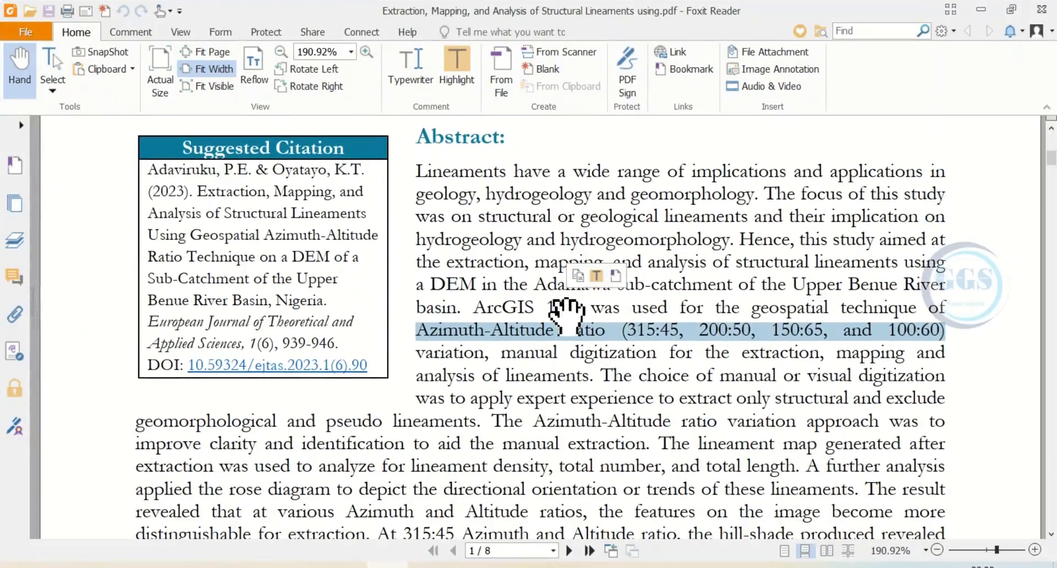
pyautogui.moveTo(608, 420); pyautogui.dragTo(600, 376)
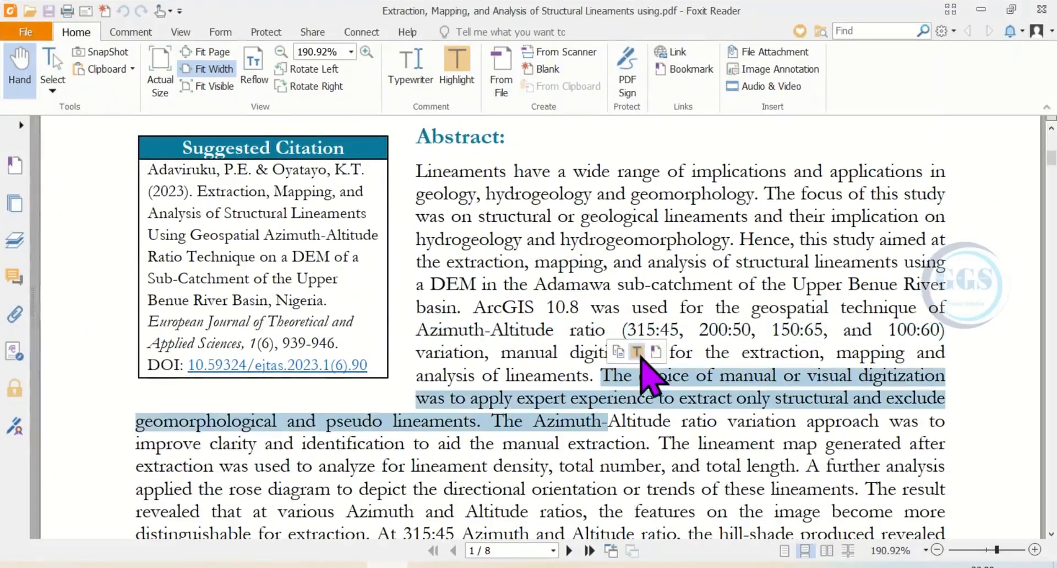
pyautogui.click(710, 333)
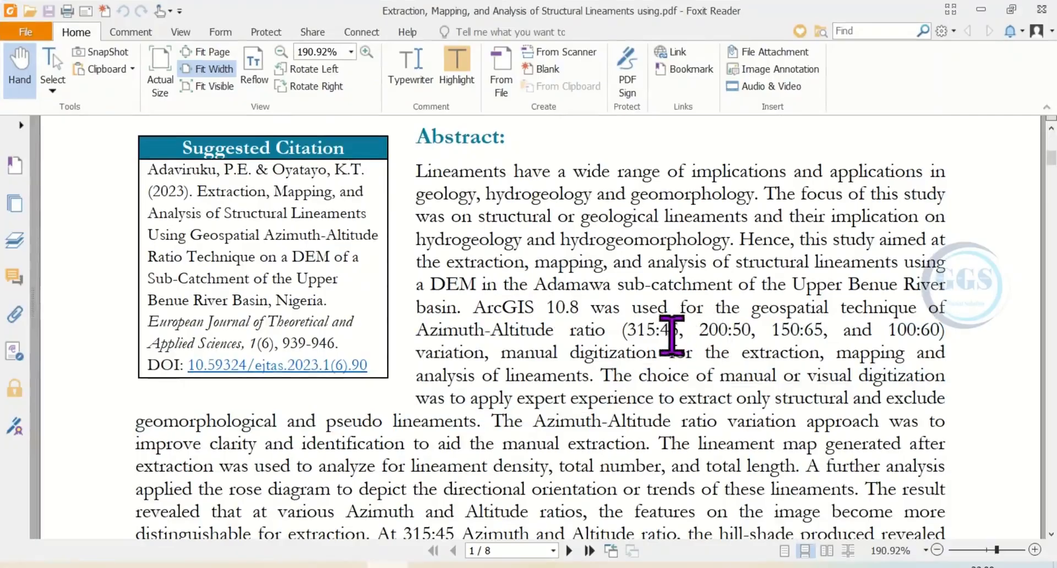
pyautogui.moveTo(625, 332); pyautogui.dragTo(930, 333)
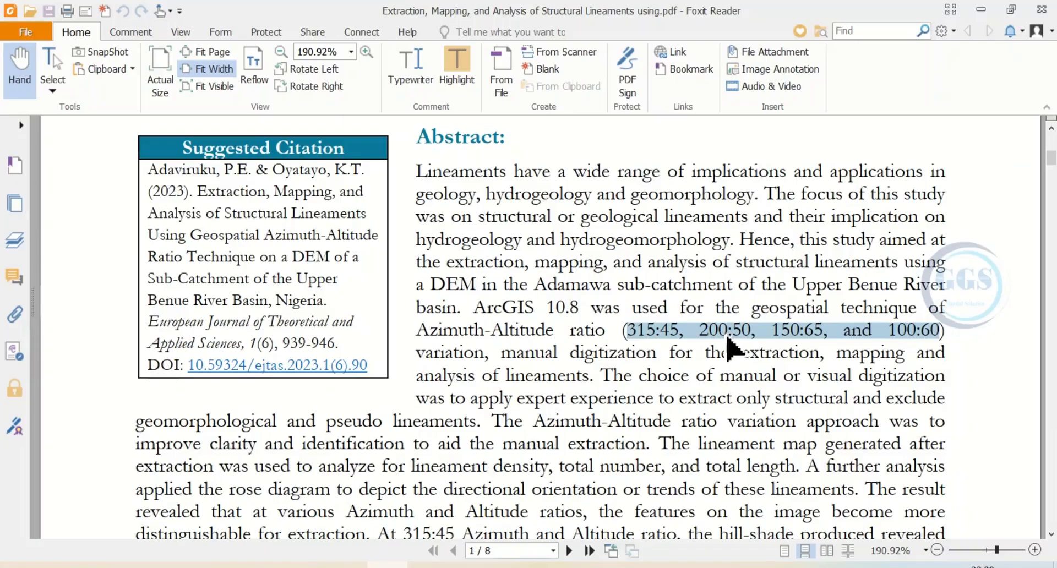
# Step: Leave the lineament paper, switch back to ArcMap and stop the Lineament editing session, saving the edits
pyautogui.click(671, 340)
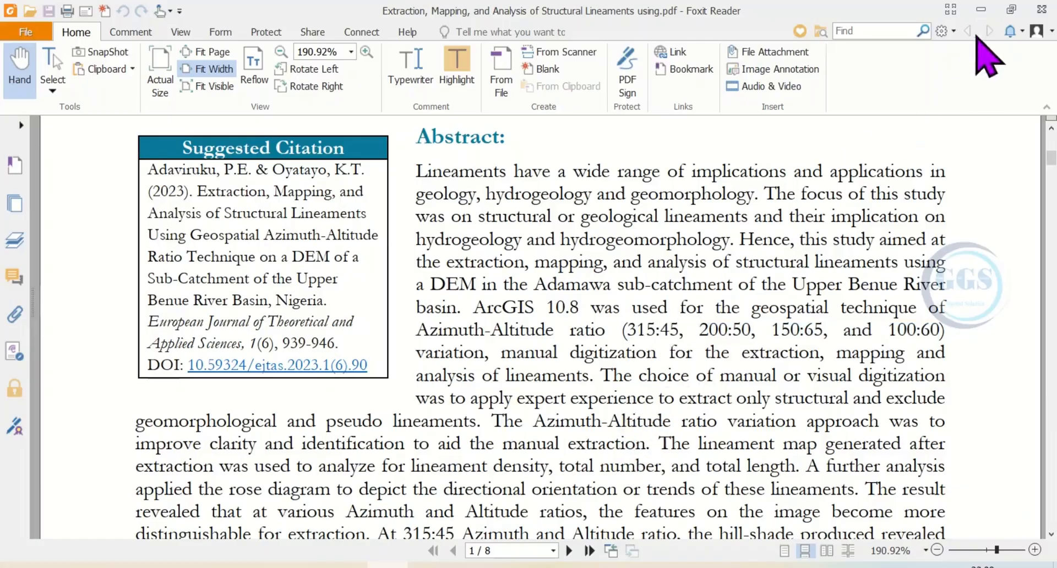
pyautogui.click(980, 8)
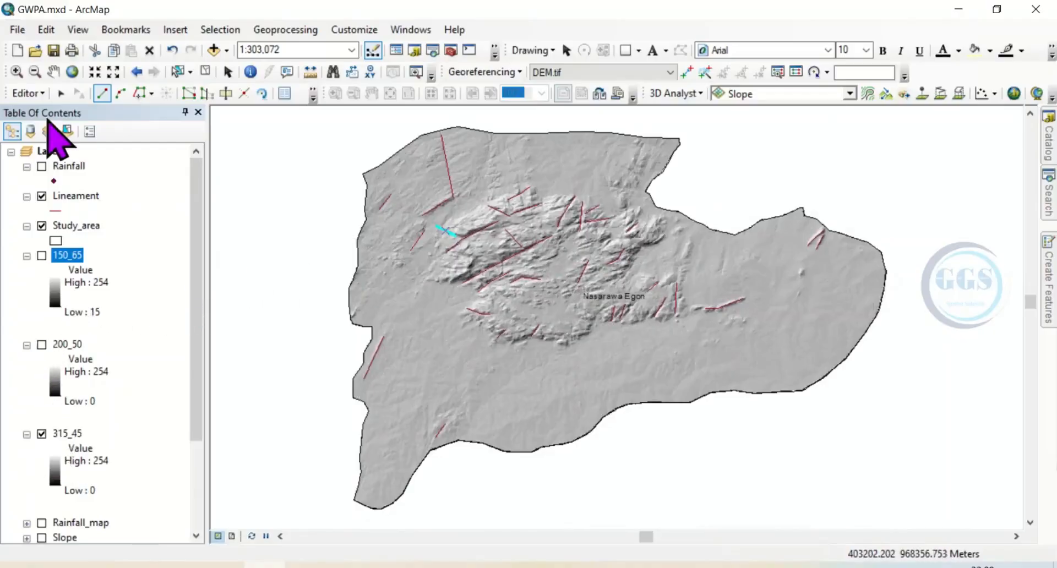
pyautogui.click(30, 93)
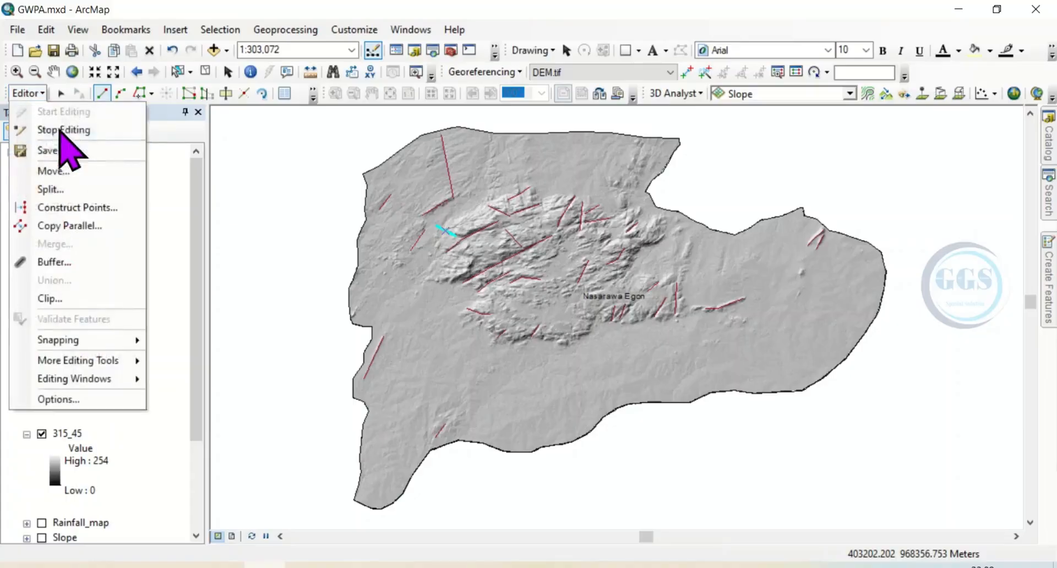
pyautogui.click(65, 131)
pyautogui.click(466, 340)
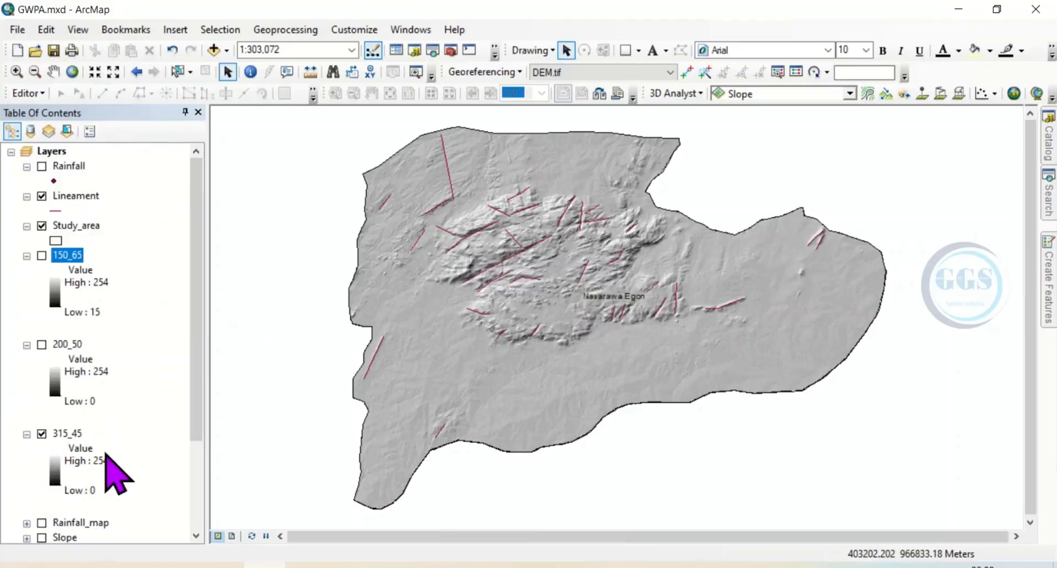
# Step: Hide the 315_45 hillshade and turn off the feature labels of the Study_area layer
pyautogui.moveTo(197, 401); pyautogui.dragTo(190, 462)
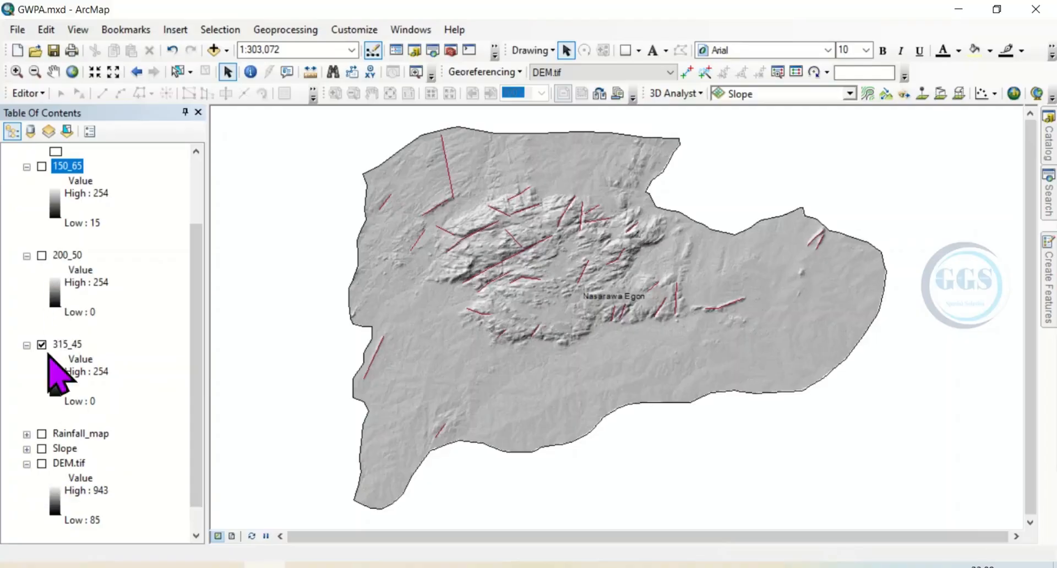
pyautogui.click(41, 345)
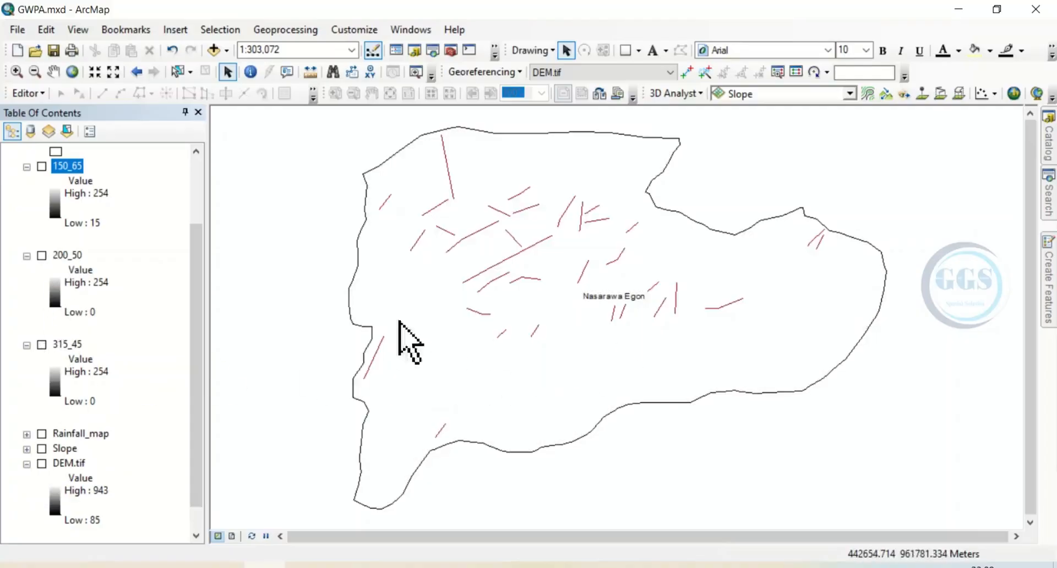
pyautogui.moveTo(198, 303); pyautogui.dragTo(198, 235)
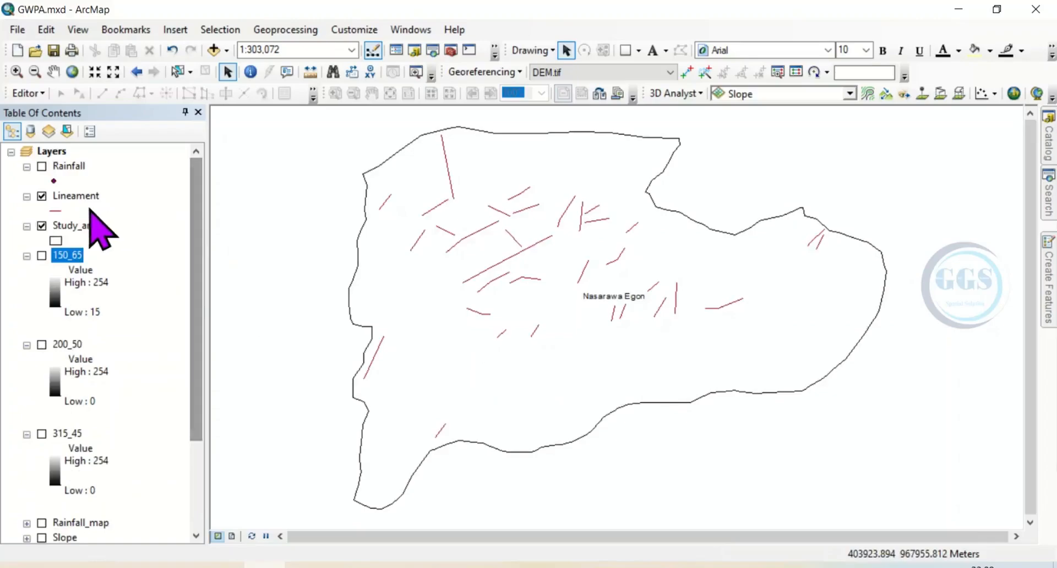
pyautogui.rightClick(77, 225)
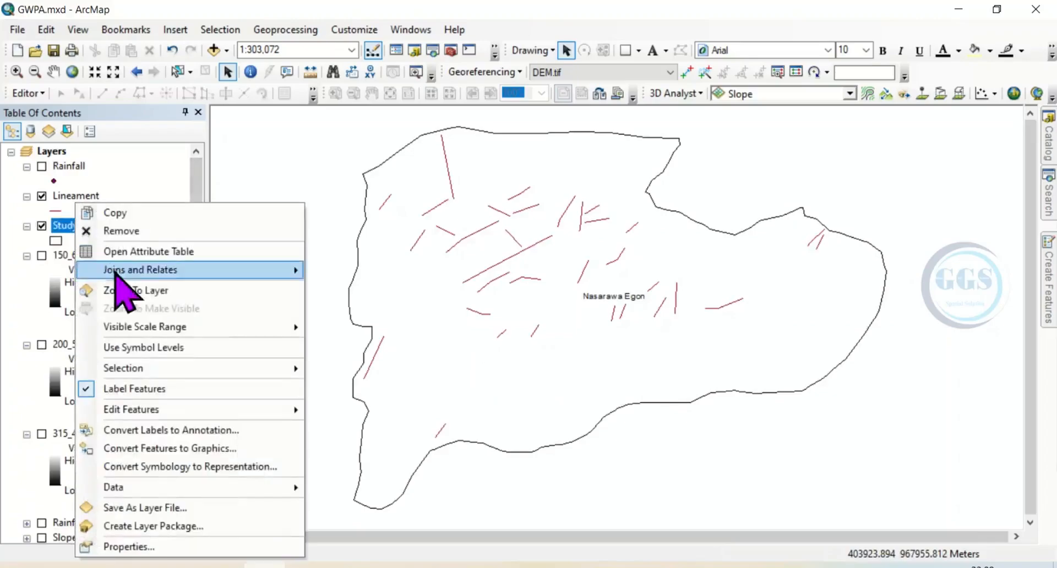
pyautogui.click(124, 390)
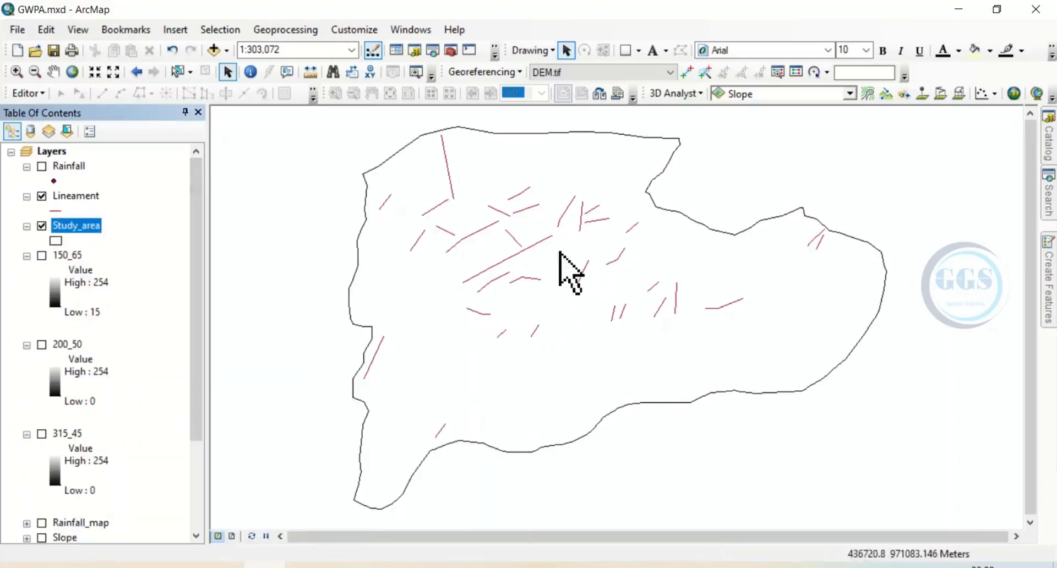